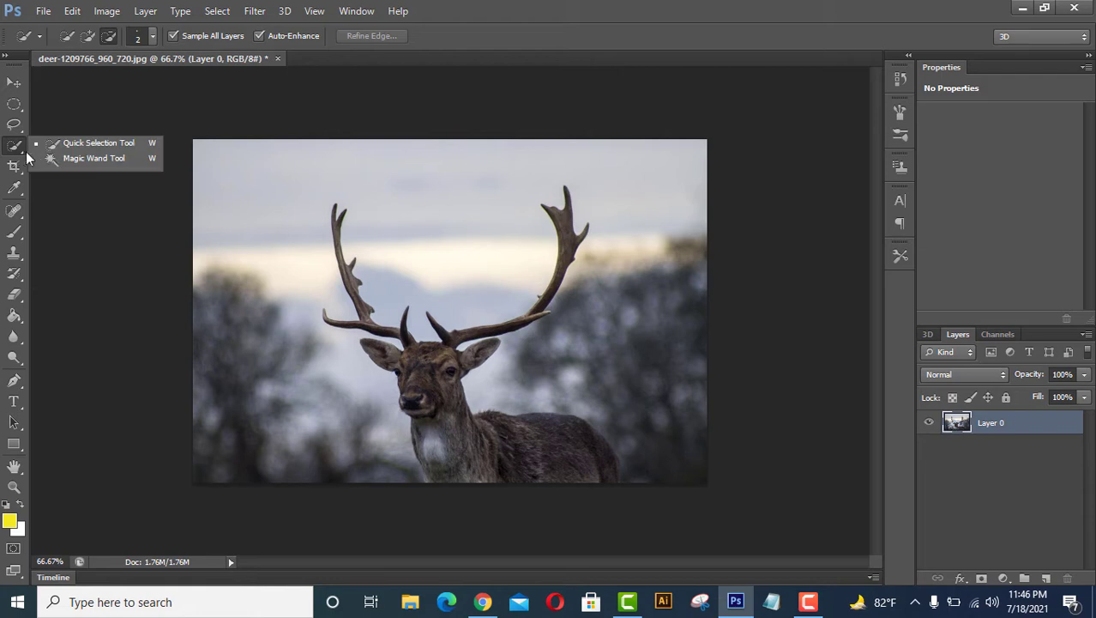
- Select the whole deer, including its antlers, with the Quick Selection tool
click(39, 147)
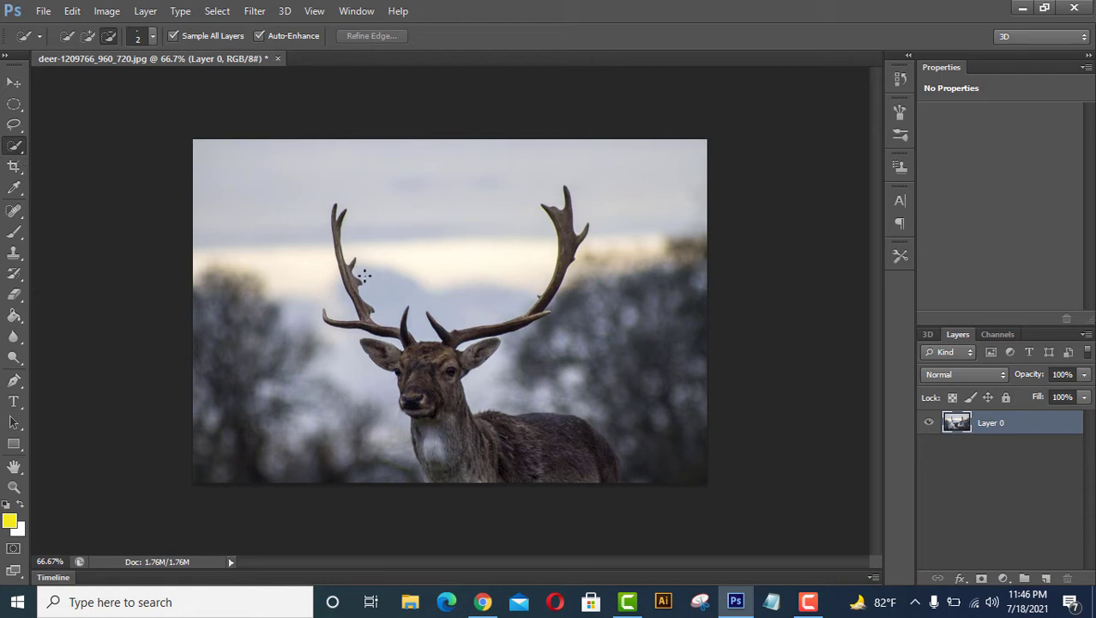
key(ctrl+plus)
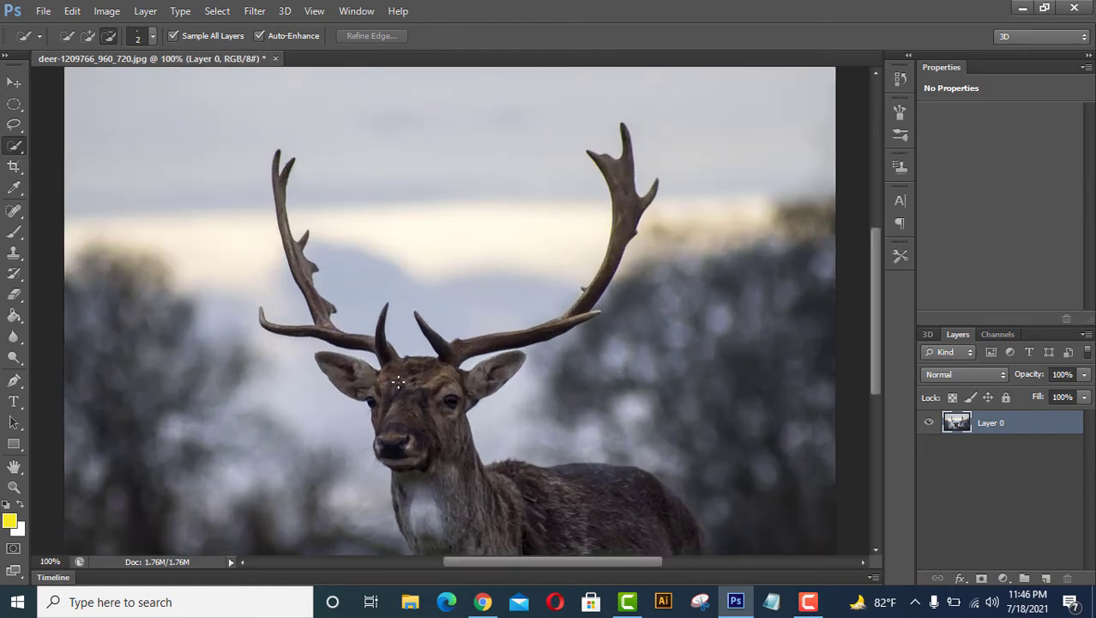
drag(399, 380, 429, 439)
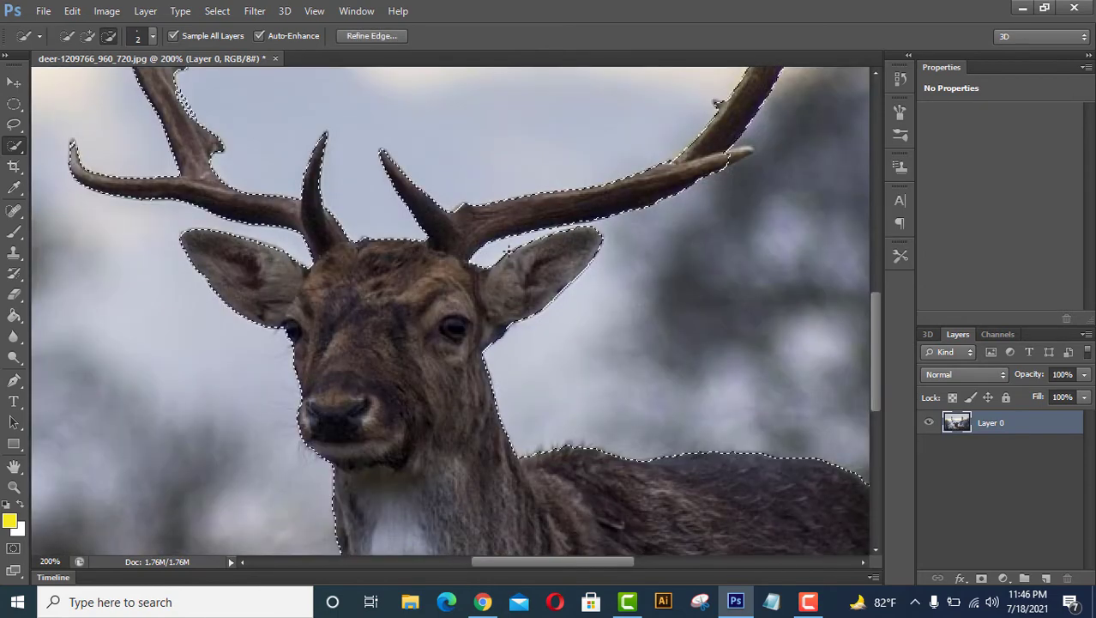
key(ctrl+minus)
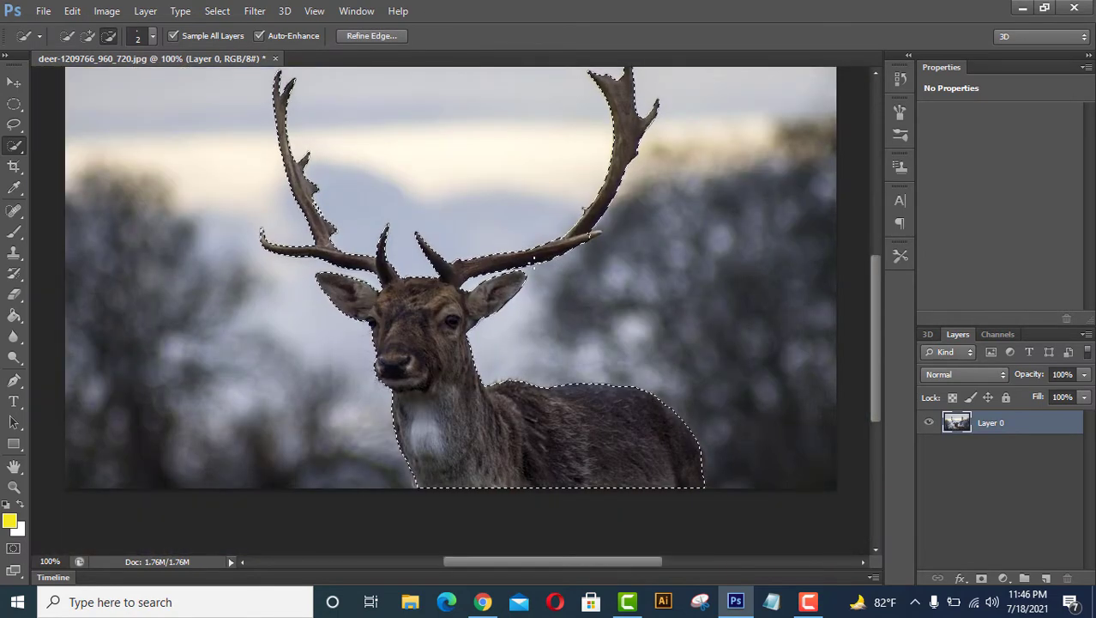
- Refine the deer selection's edge on a white preview with Smart Radius at 50 px, outputting to a new layer with layer mask
click(371, 38)
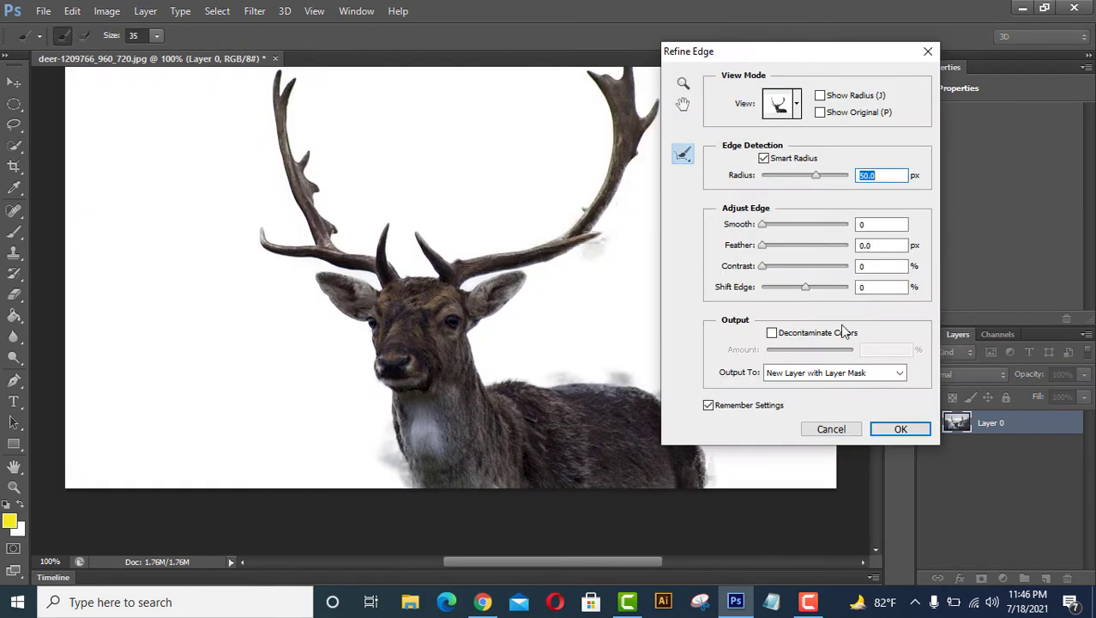
click(796, 104)
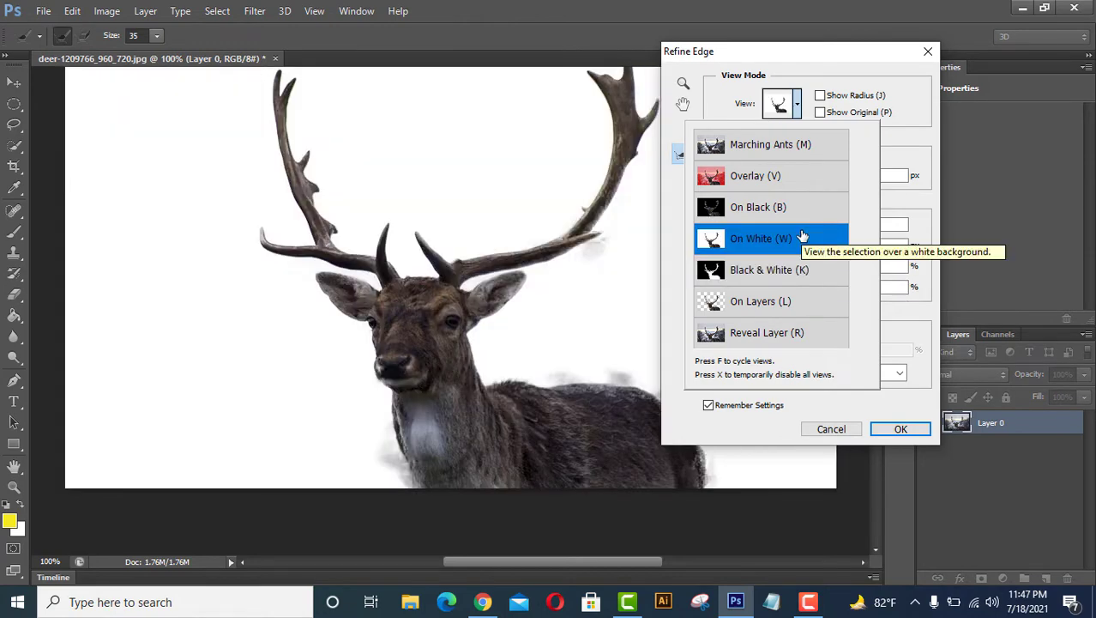
click(802, 237)
click(900, 428)
- Make the original Layer 0 visible again beneath the masked deer copy
click(929, 445)
click(929, 445)
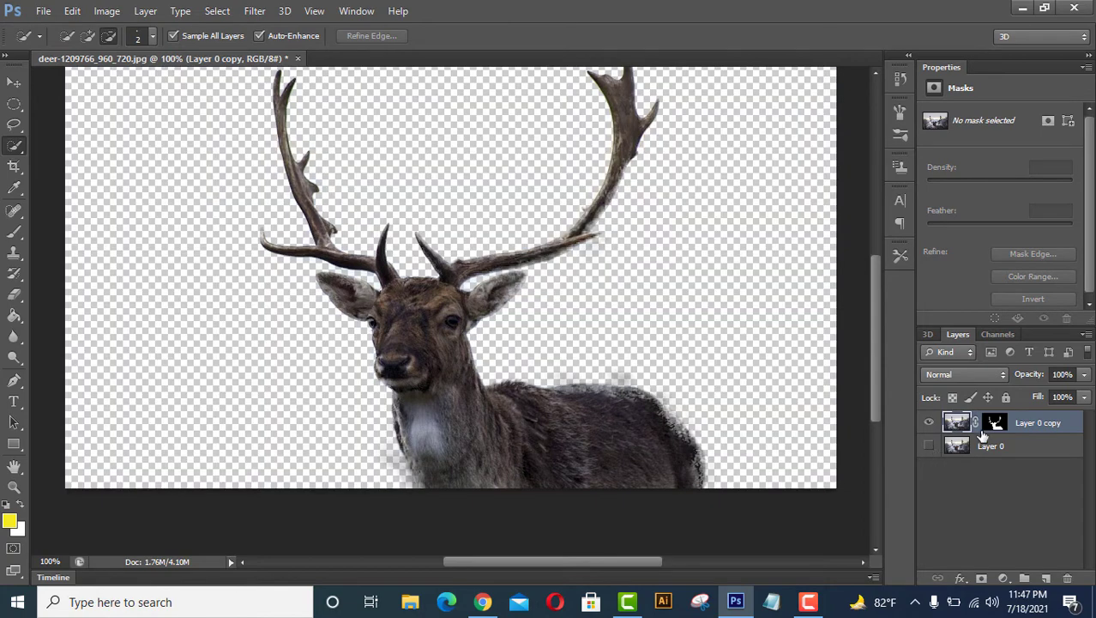
click(929, 446)
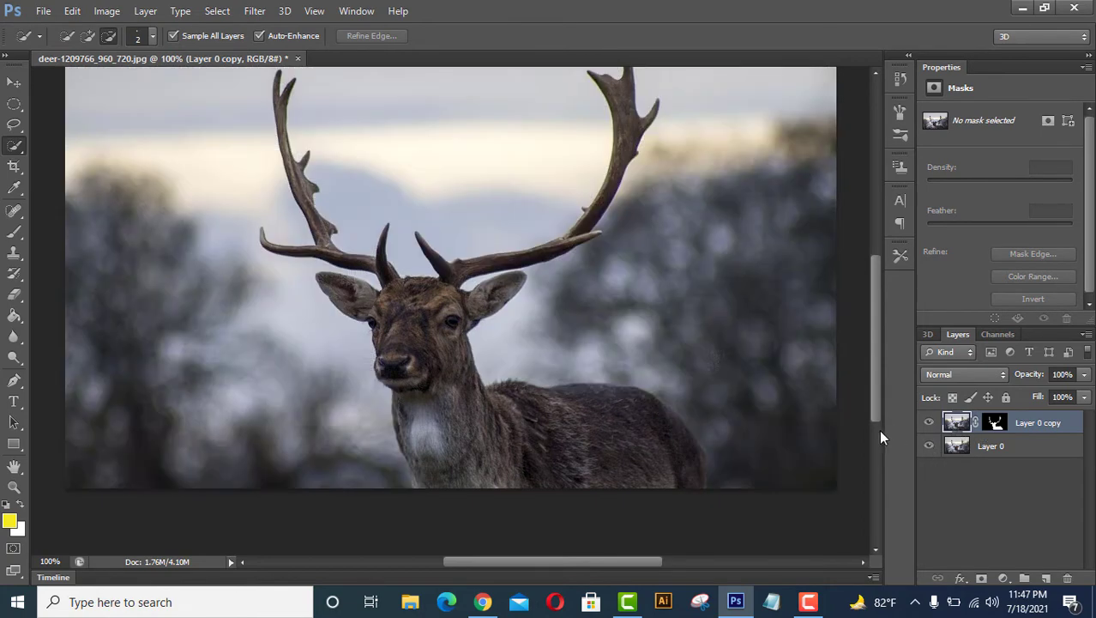
- Select the deer's antler on the right of the image, including its lower branch, with the Quick Selection tool
key(ctrl+minus)
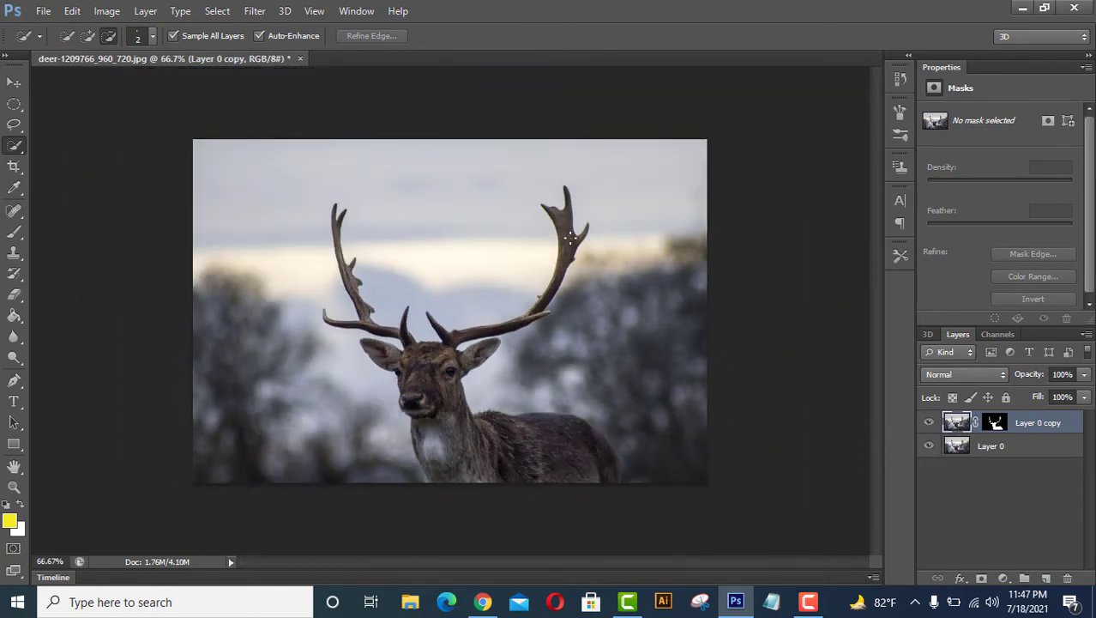
drag(570, 238, 555, 284)
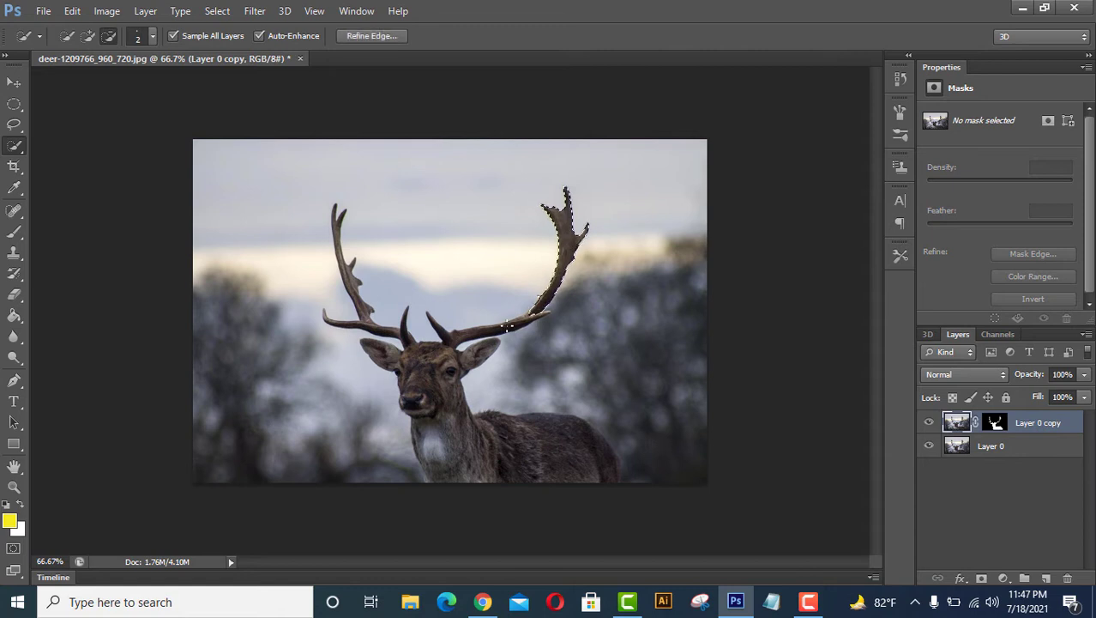
key(ctrl+plus)
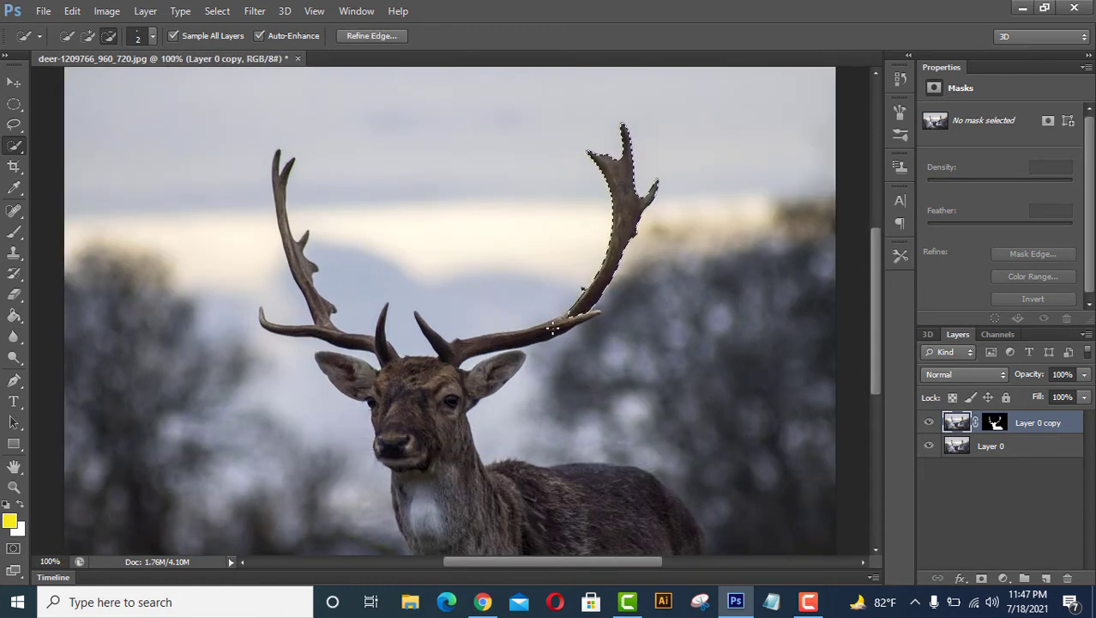
key(alt)
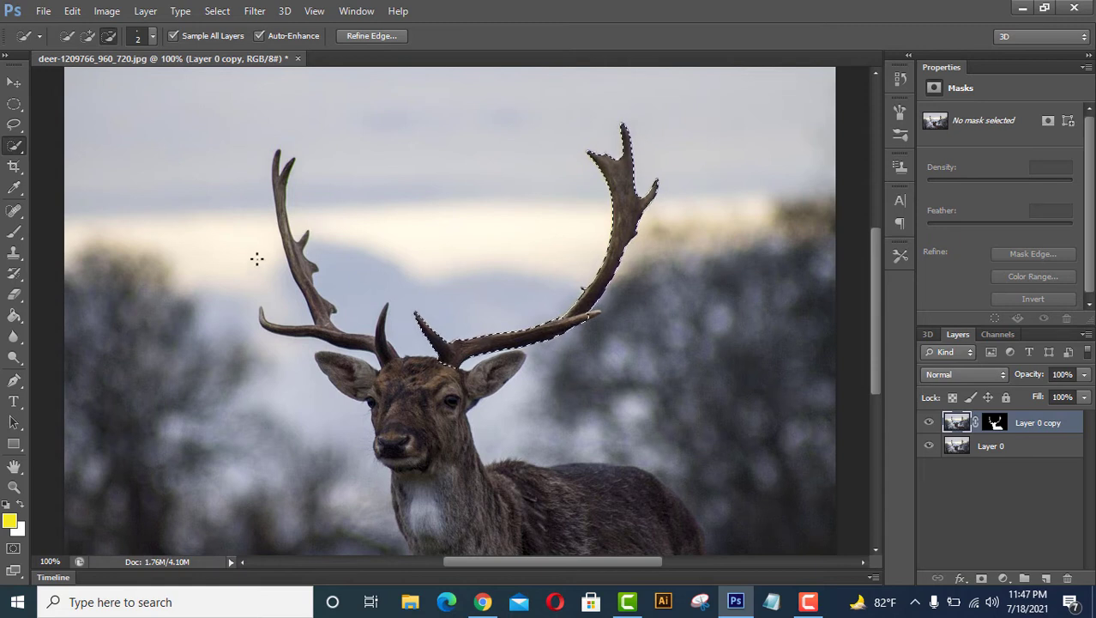
- Extend the selection over the other antler, including its lower branch down to the head
drag(308, 285, 321, 318)
key(alt)
key(alt)
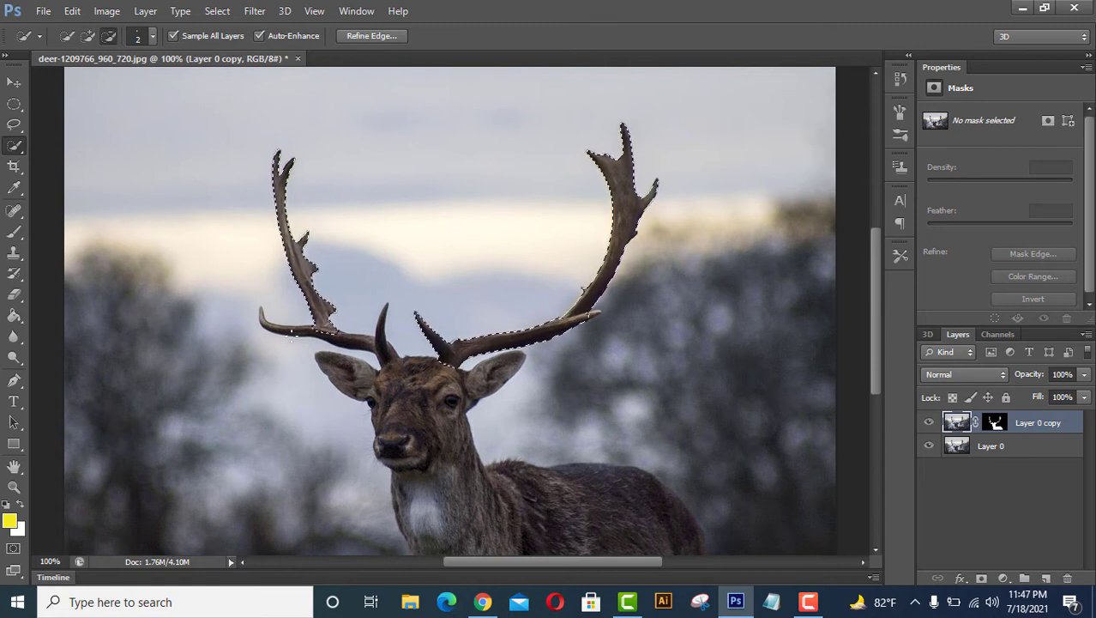
drag(270, 324, 382, 346)
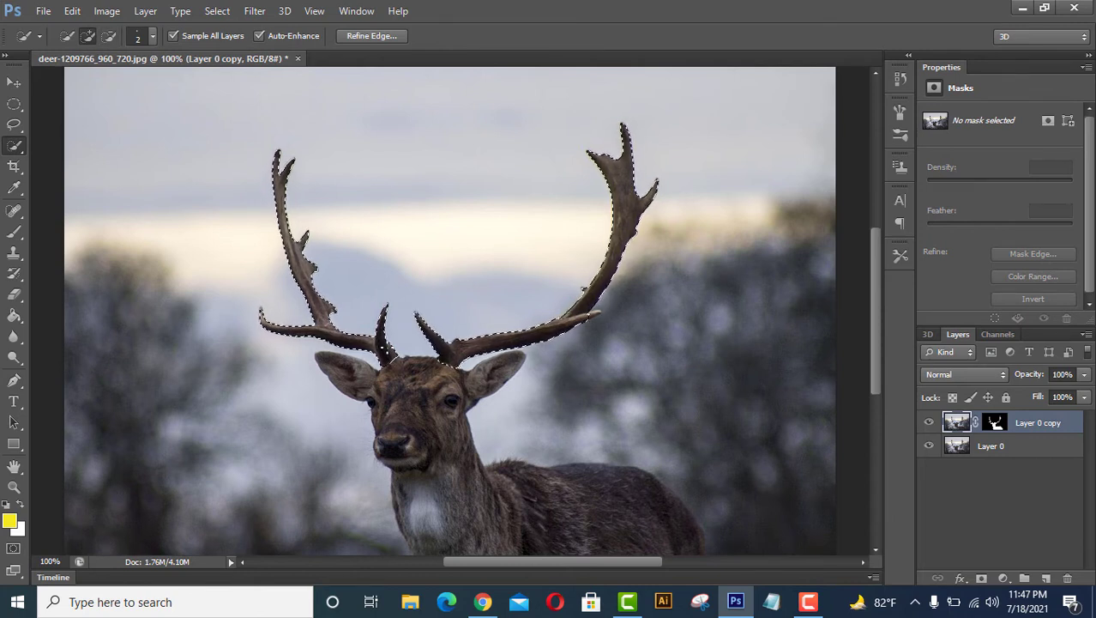
- Touch up the edges of the antler selection and copy the selected antlers to a new layer
key(shift)
click(424, 224)
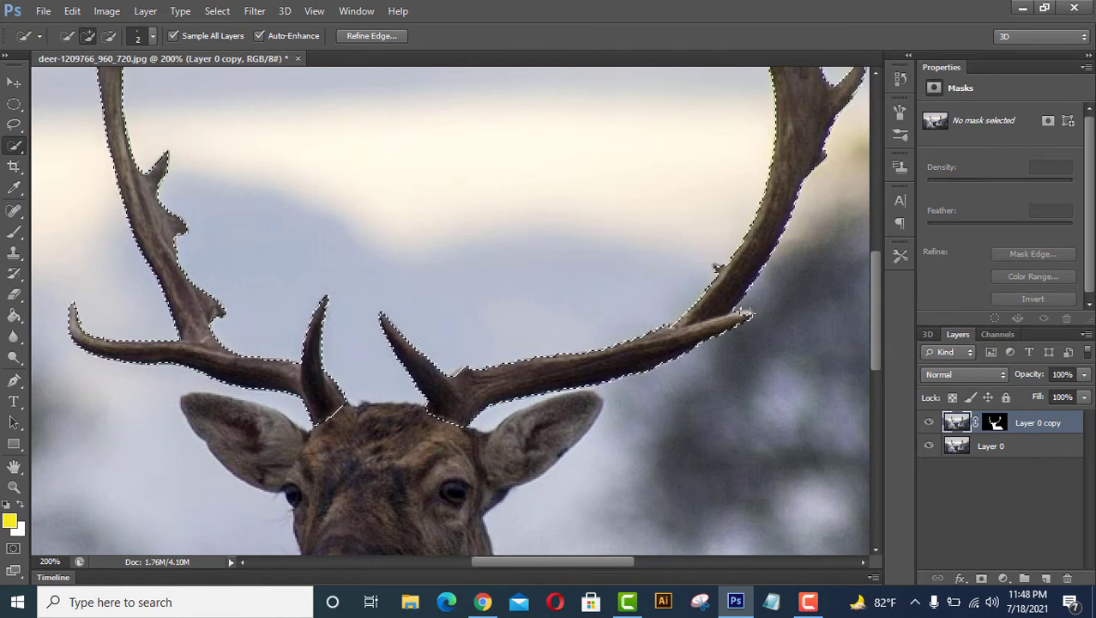
key(ctrl+minus)
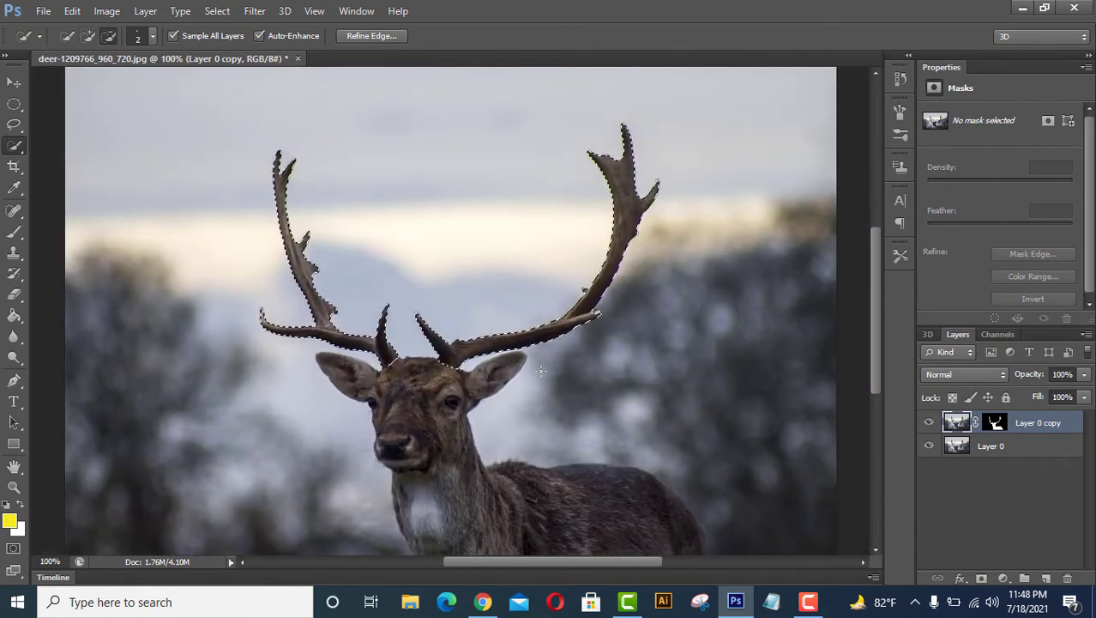
key(ctrl+j)
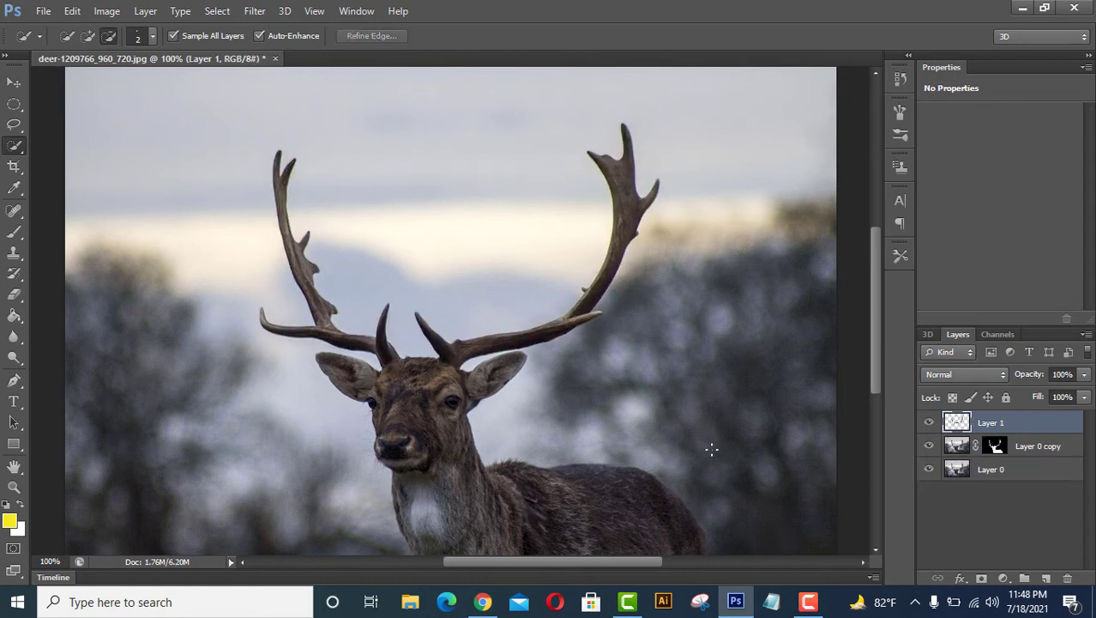
- Add a Color Lookup adjustment directly above Layer 0 using the Moonlight.3DL 3DLUT file
click(991, 470)
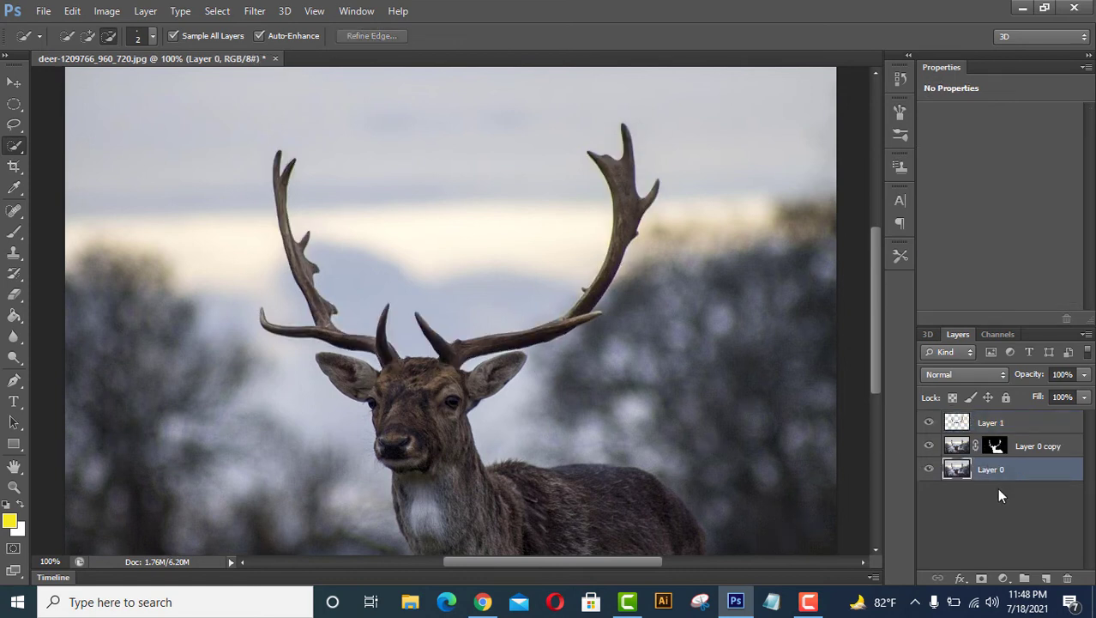
click(1002, 580)
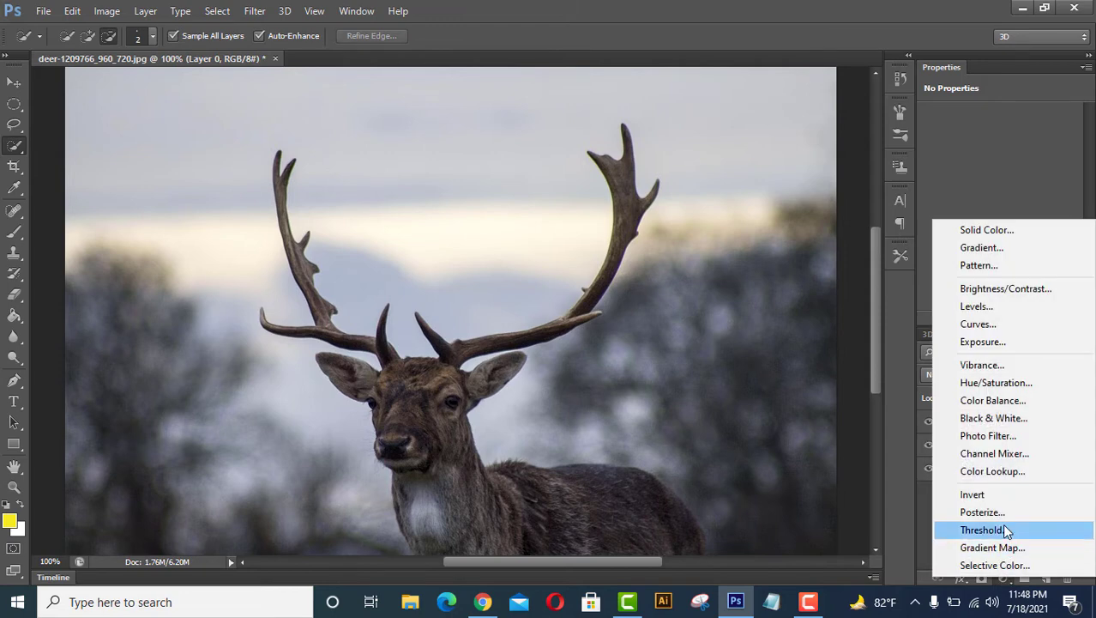
click(1001, 471)
click(1025, 116)
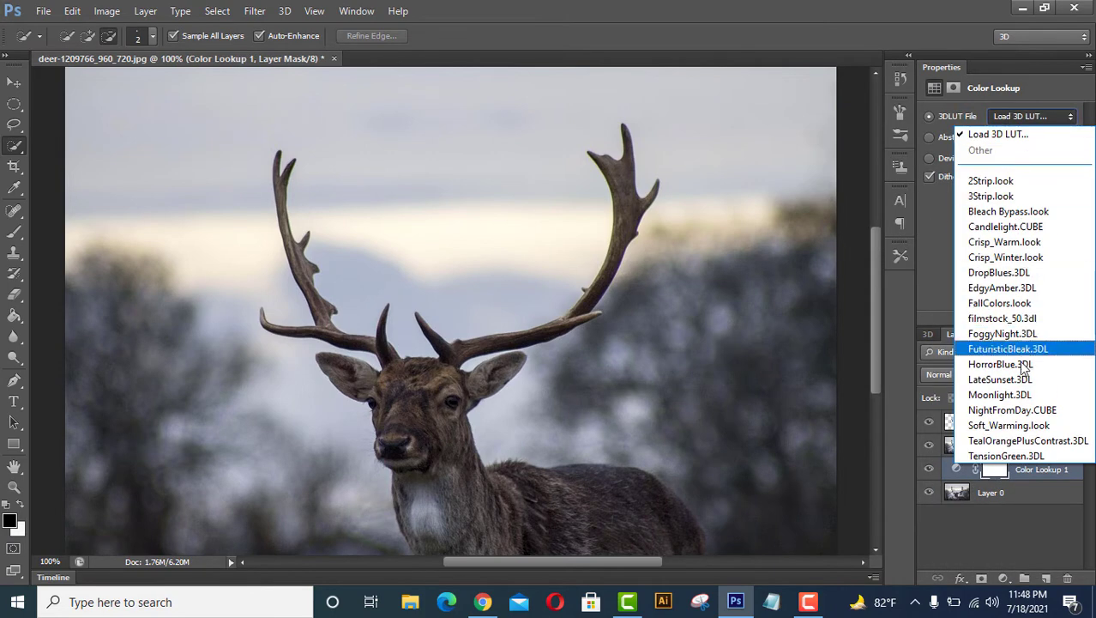
click(1019, 390)
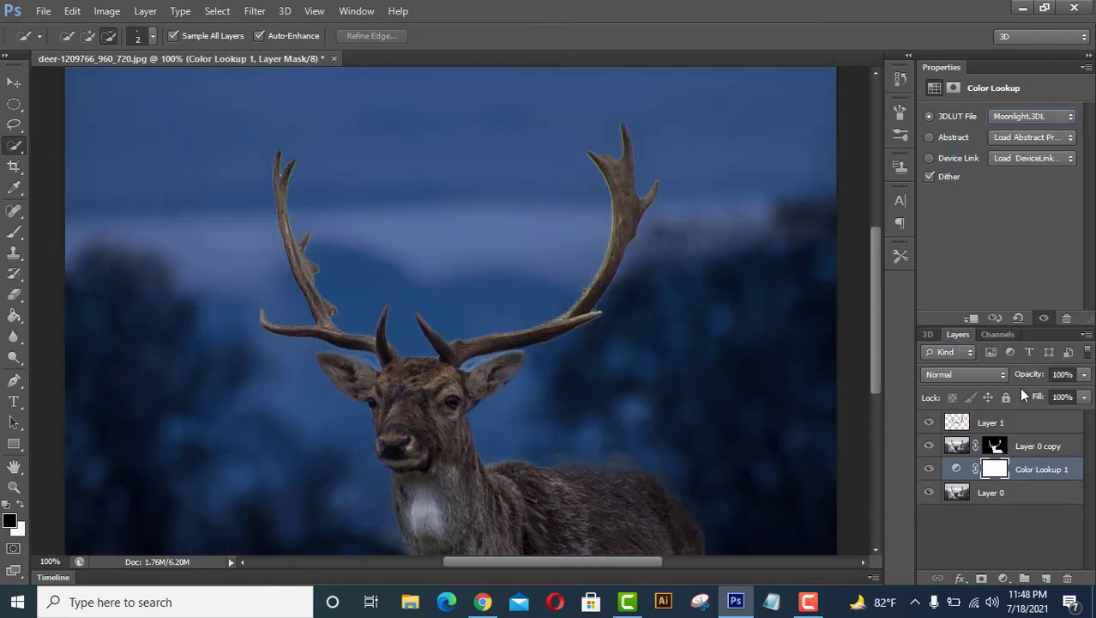
- Add a Black & White adjustment above the Color Lookup layer and set its opacity to 47%
click(1006, 578)
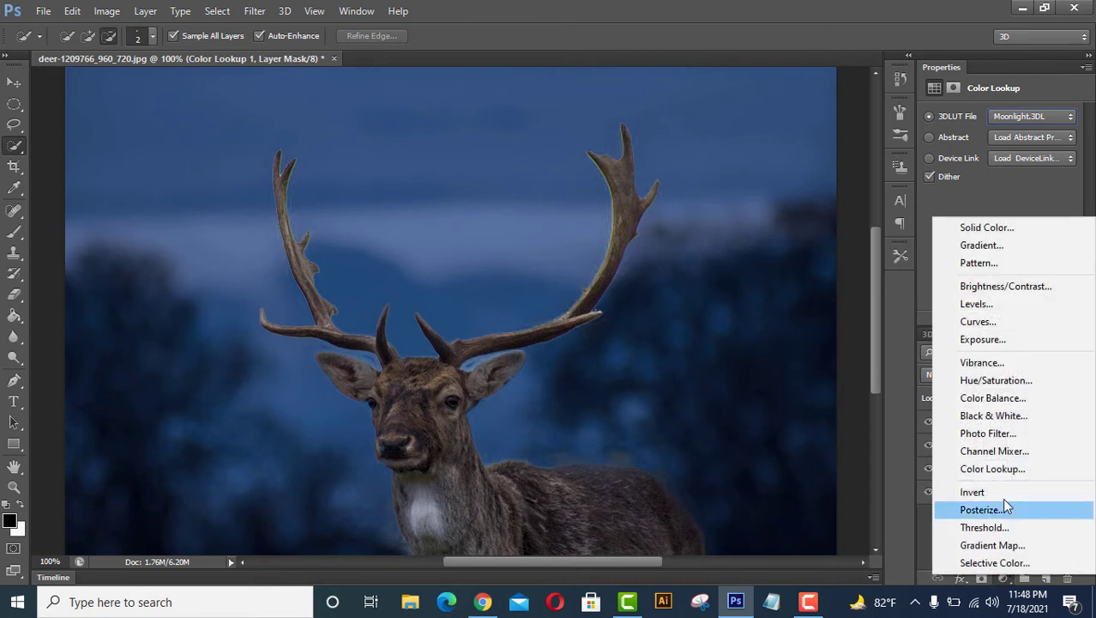
click(1000, 421)
click(1083, 375)
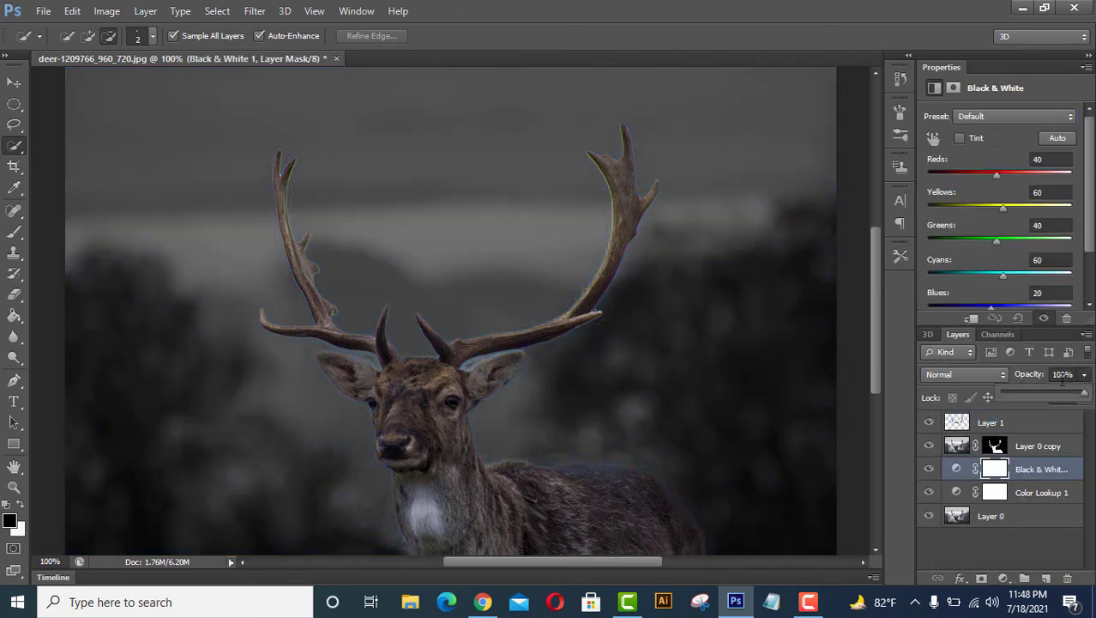
click(1041, 393)
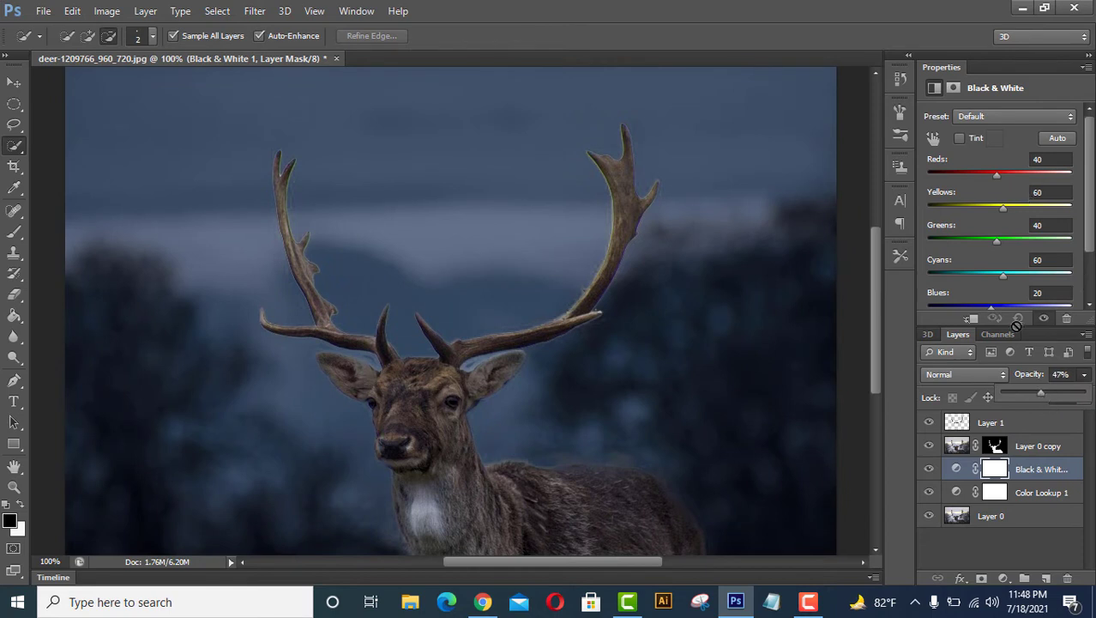
- Convert the antler layer, Layer 1, to a smart object and set its blend mode to Linear Dodge (Add)
click(981, 424)
right_click(981, 426)
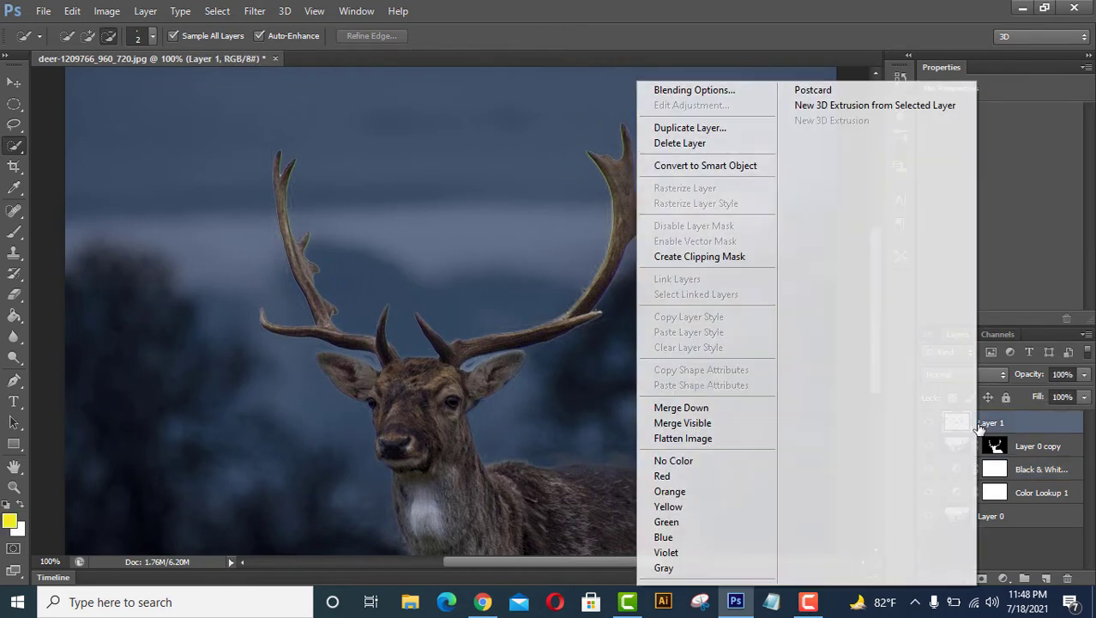
click(750, 165)
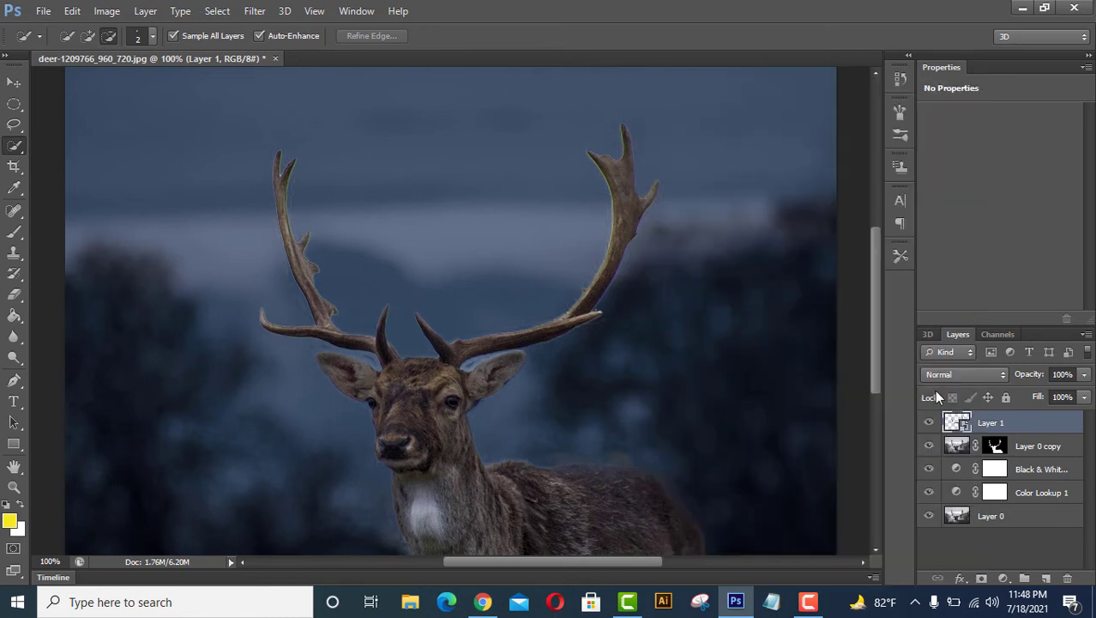
click(965, 375)
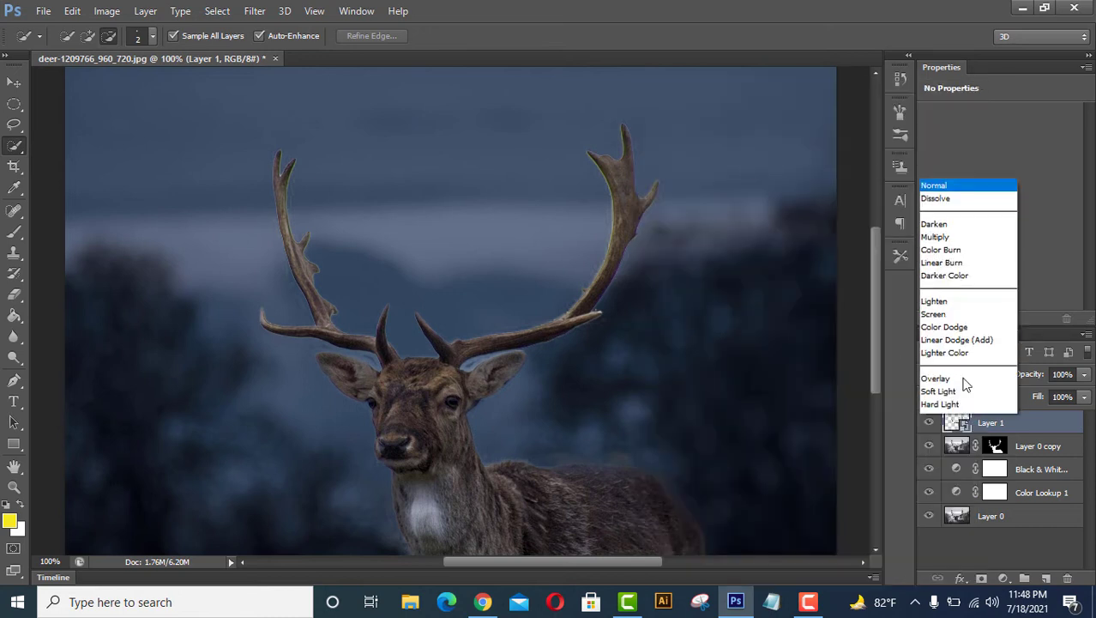
click(959, 171)
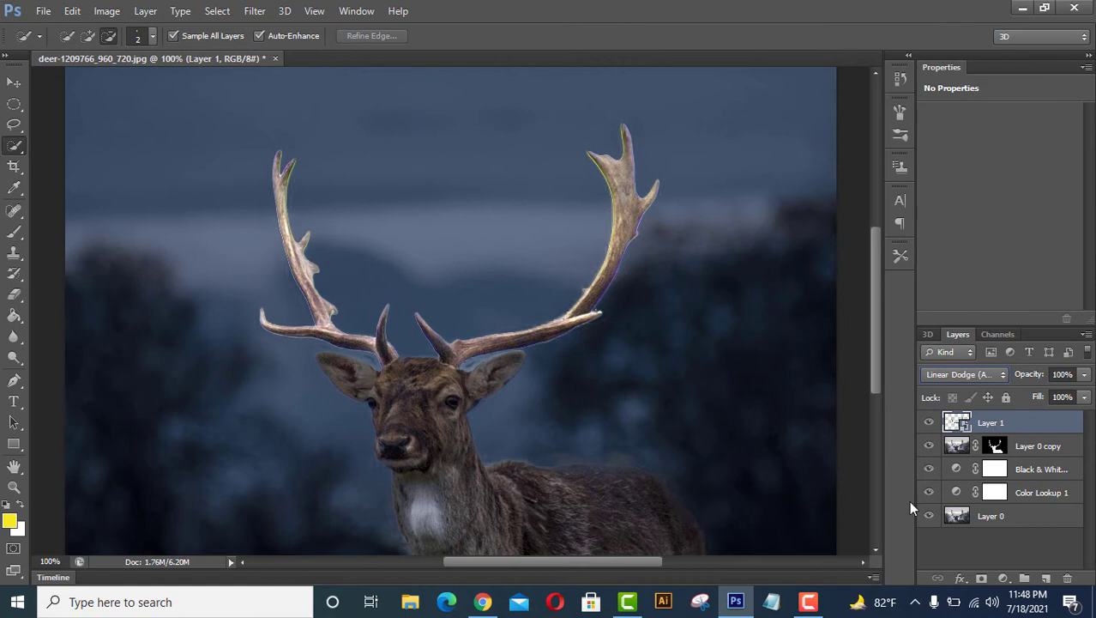
- Duplicate the antler smart object and apply a Gaussian Blur with a 5.0 pixel radius to the copy
key(ctrl+j)
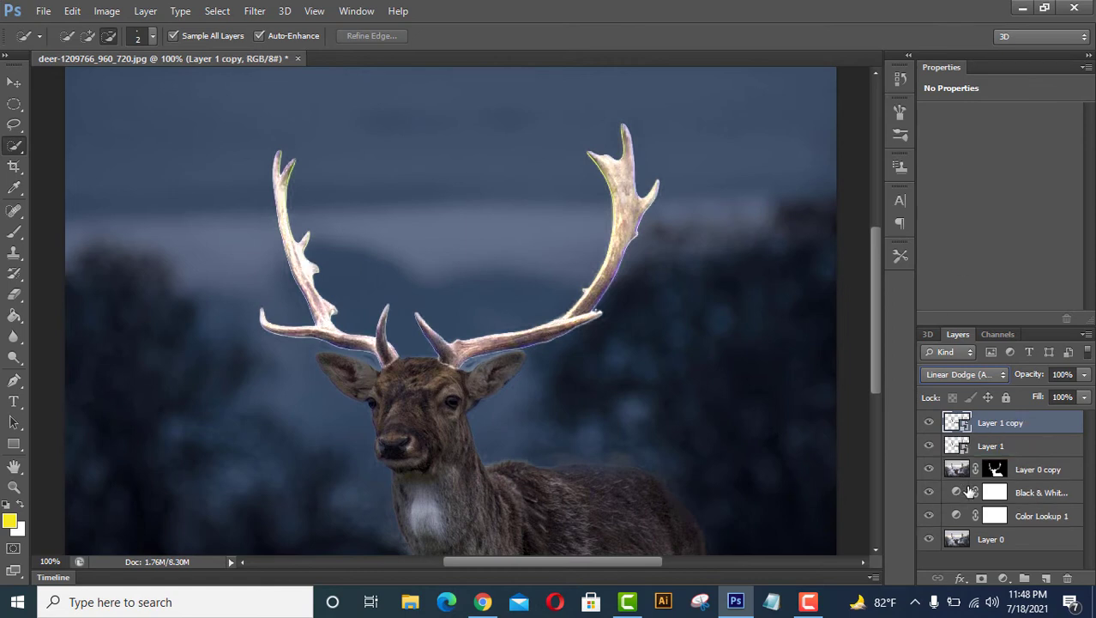
click(252, 11)
mouse_move(348, 175)
click(515, 286)
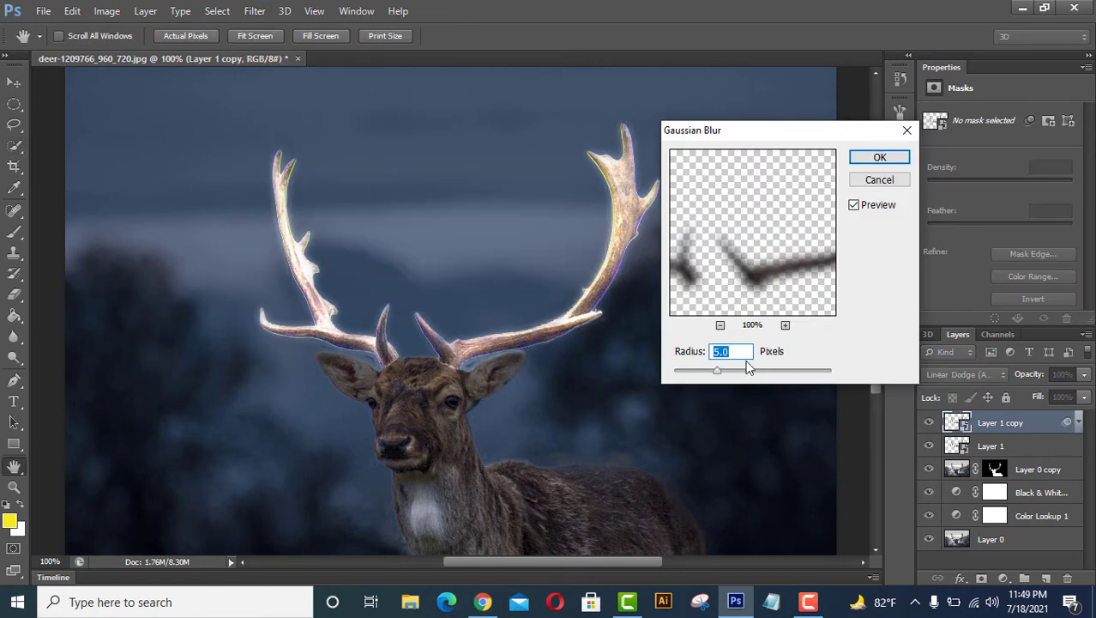
click(870, 160)
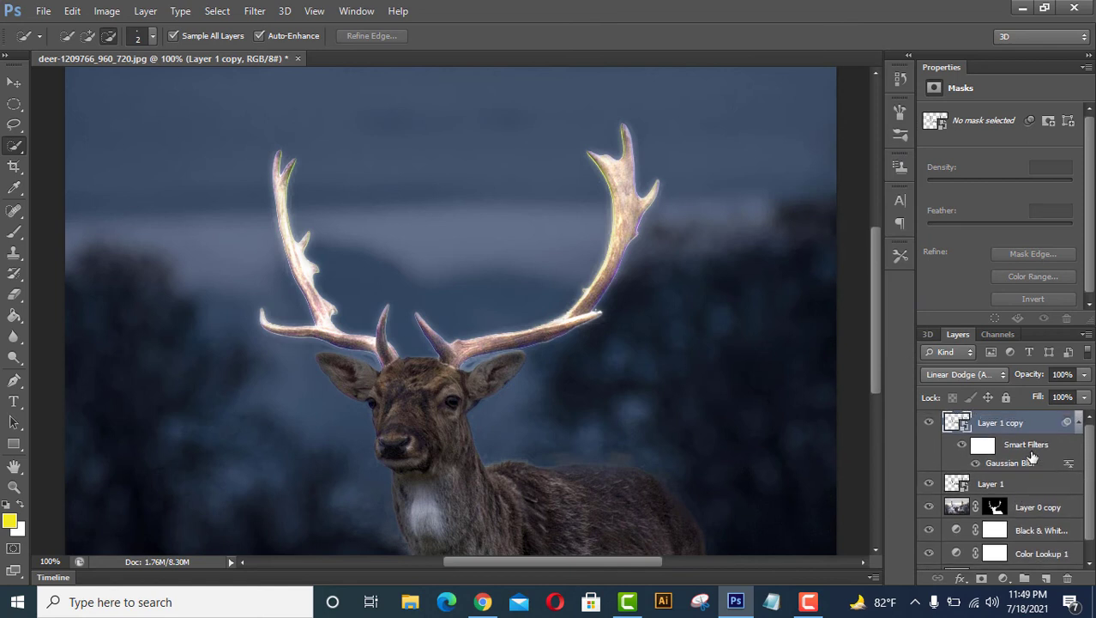
- Duplicate the blurred antler layer and the masked deer layer, Layer 0 copy
key(ctrl+j)
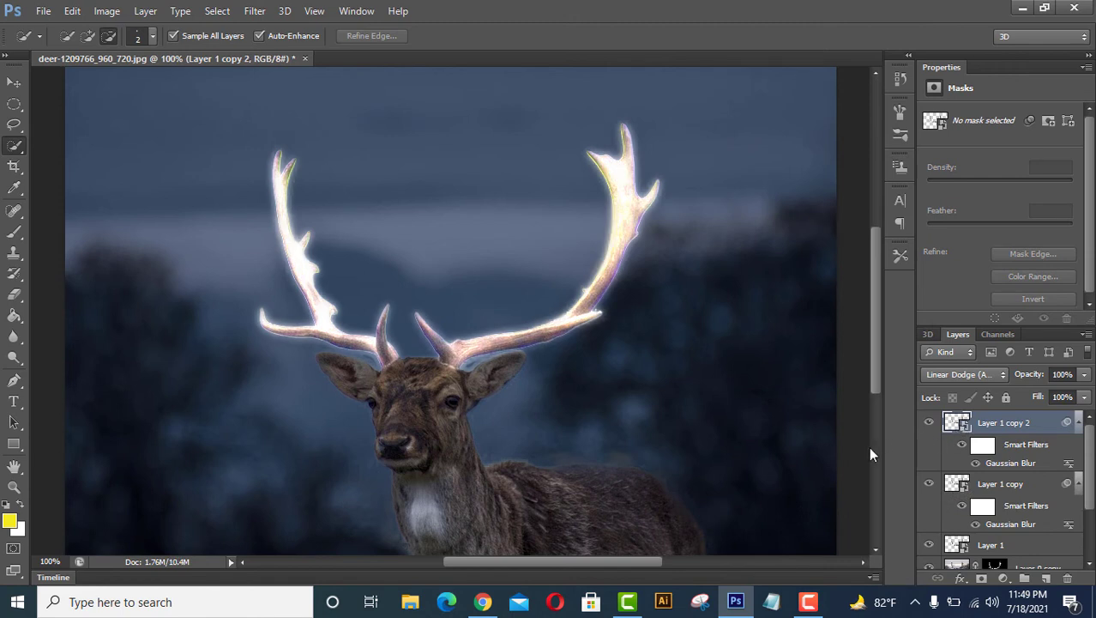
key(ctrl+minus)
scroll(1093, 466, down, 1)
scroll(1055, 497, down, 1)
click(1026, 532)
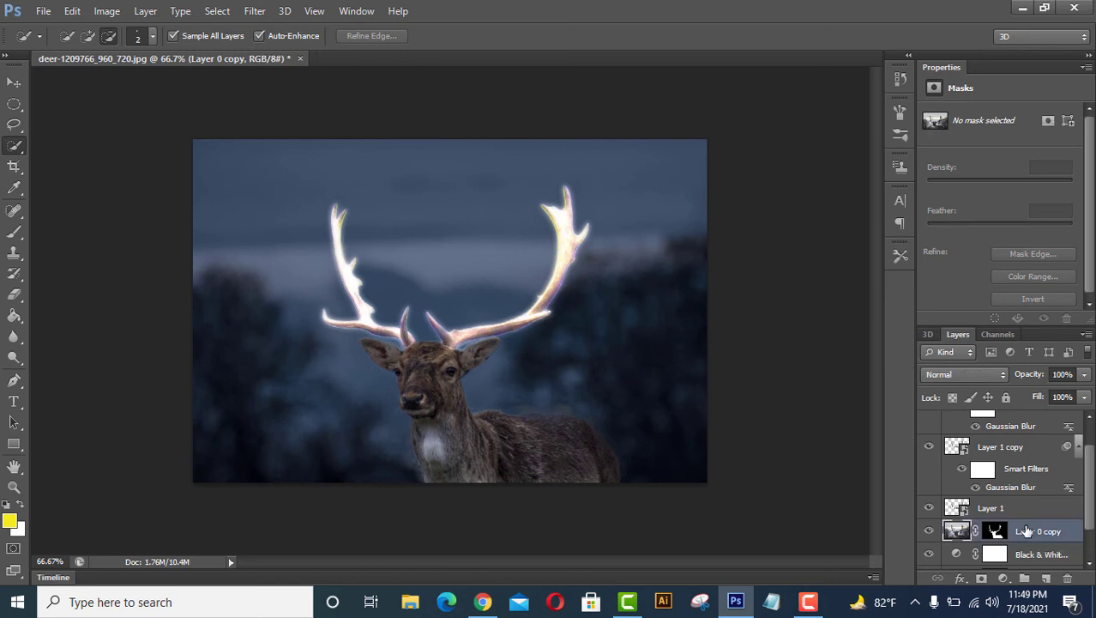
key(ctrl+j)
- Add a Hue/Saturation adjustment above Layer 1 copy 2 and clip it to that layer
drag(1090, 486, 1094, 523)
scroll(1047, 480, up, 5)
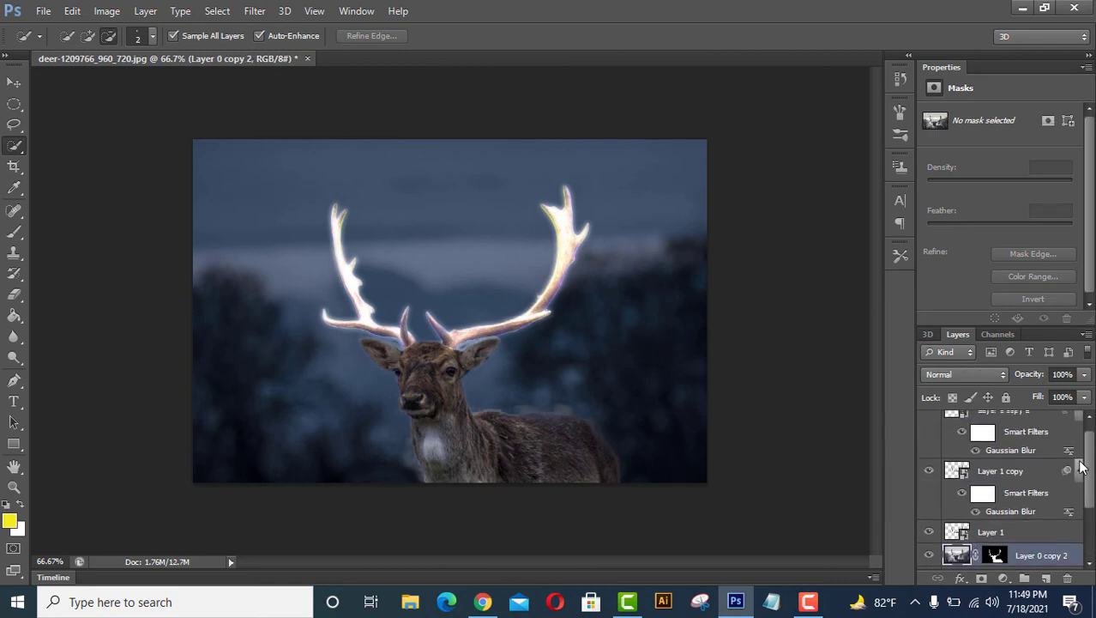
click(1016, 425)
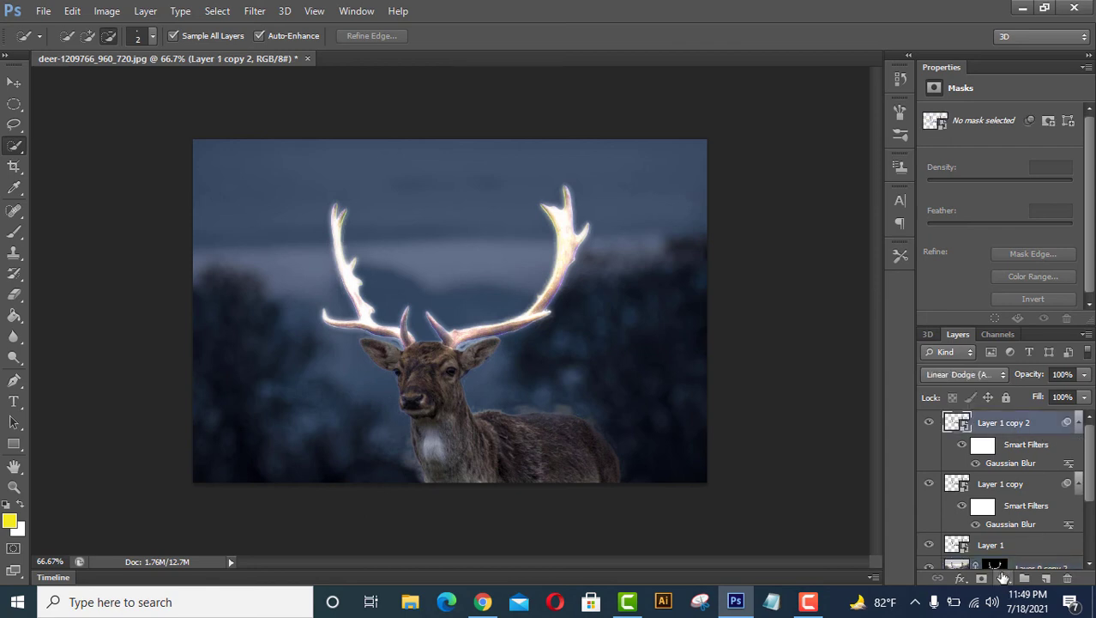
click(1003, 578)
click(989, 375)
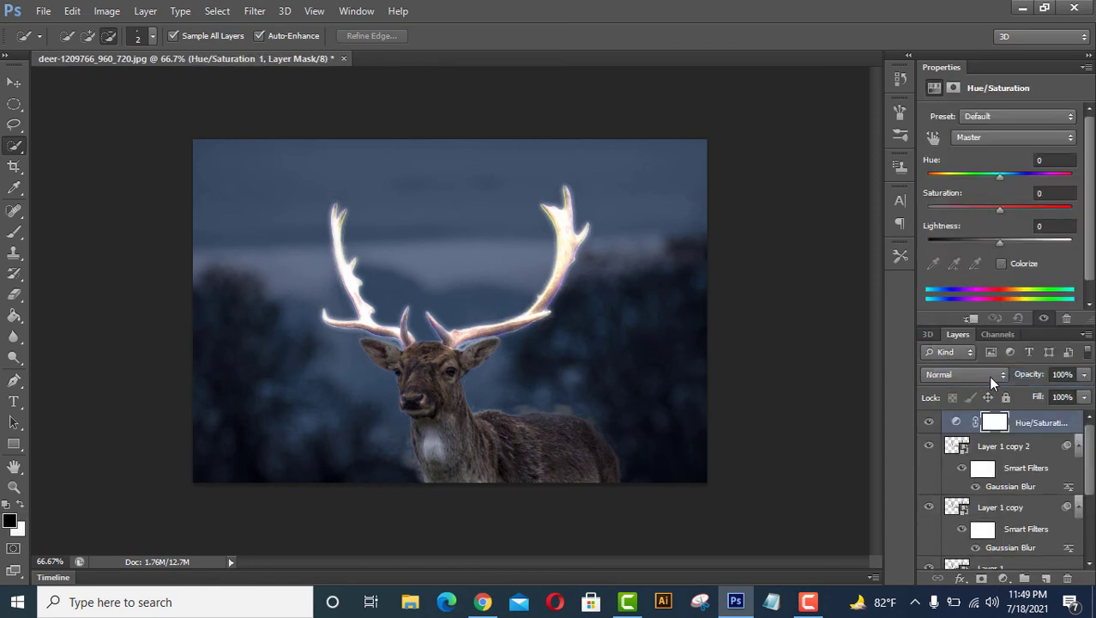
click(973, 319)
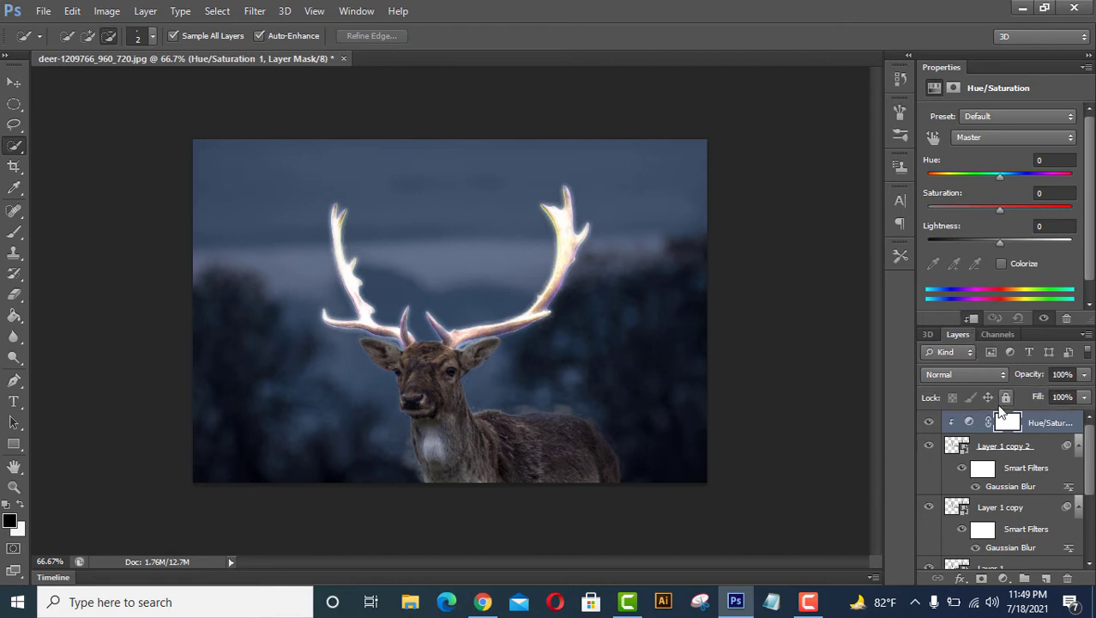
- Set the clipped Hue/Saturation adjustment to hue -180, saturation +58 and lightness +13
drag(999, 175, 923, 181)
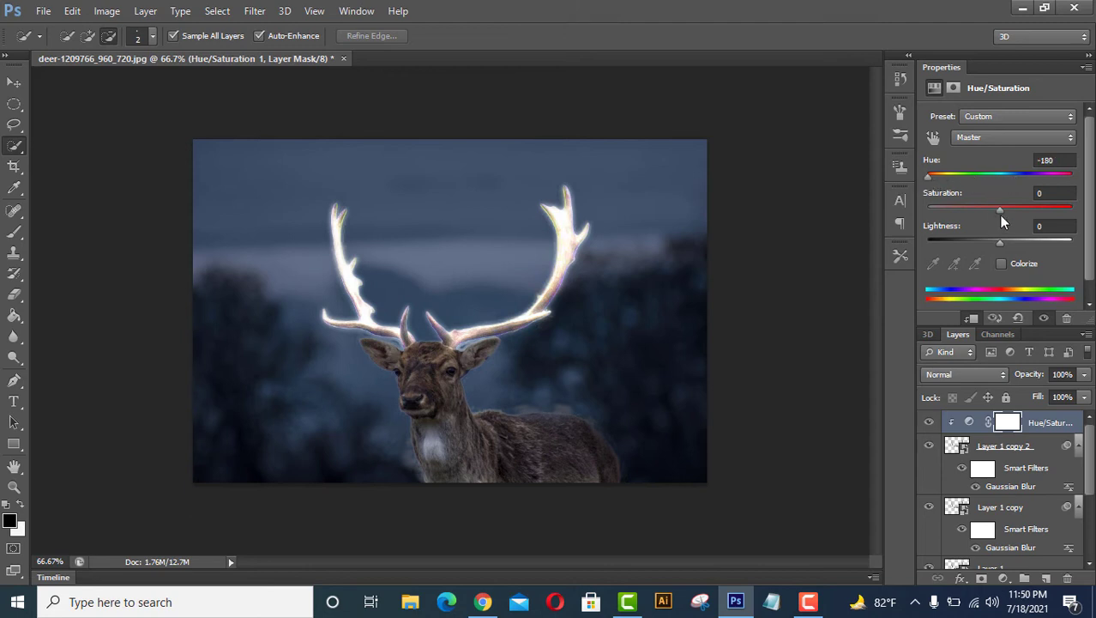
drag(1001, 239, 1039, 207)
drag(975, 240, 1008, 241)
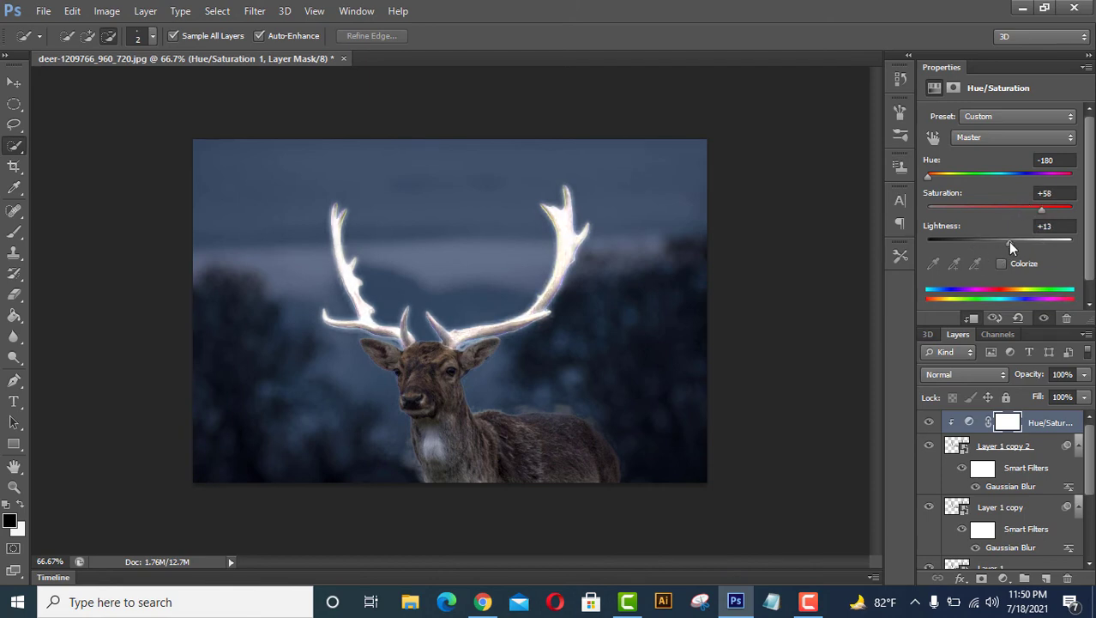
click(14, 84)
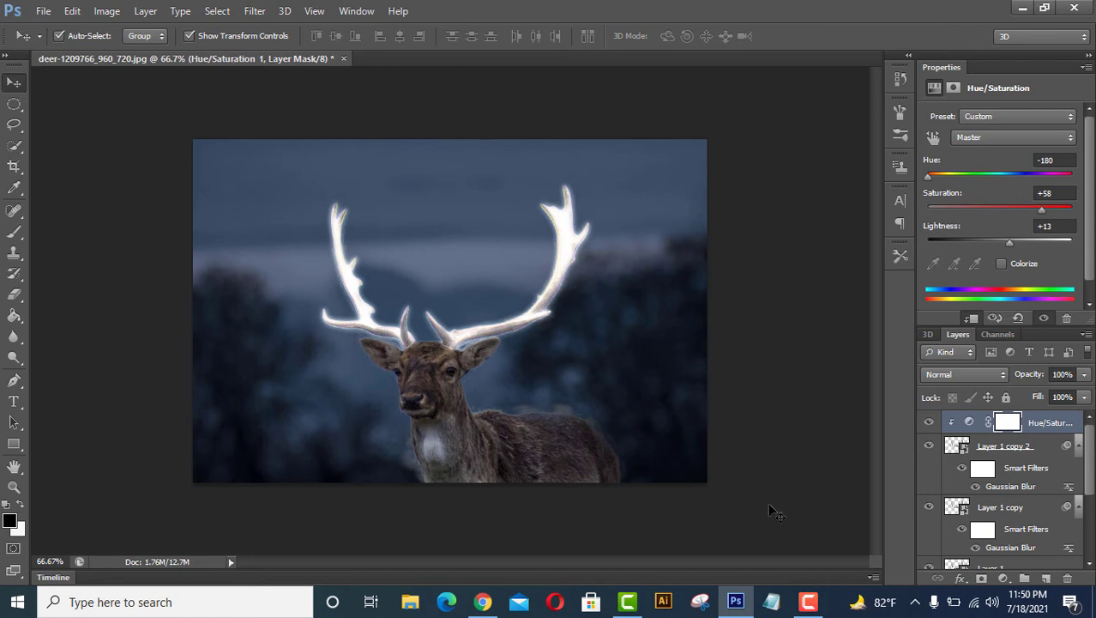
- Add a clipped Curves adjustment above Hue/Saturation and bend it darker, with a shadow point at input 44, output 24 and a second point in the highlights
click(1003, 578)
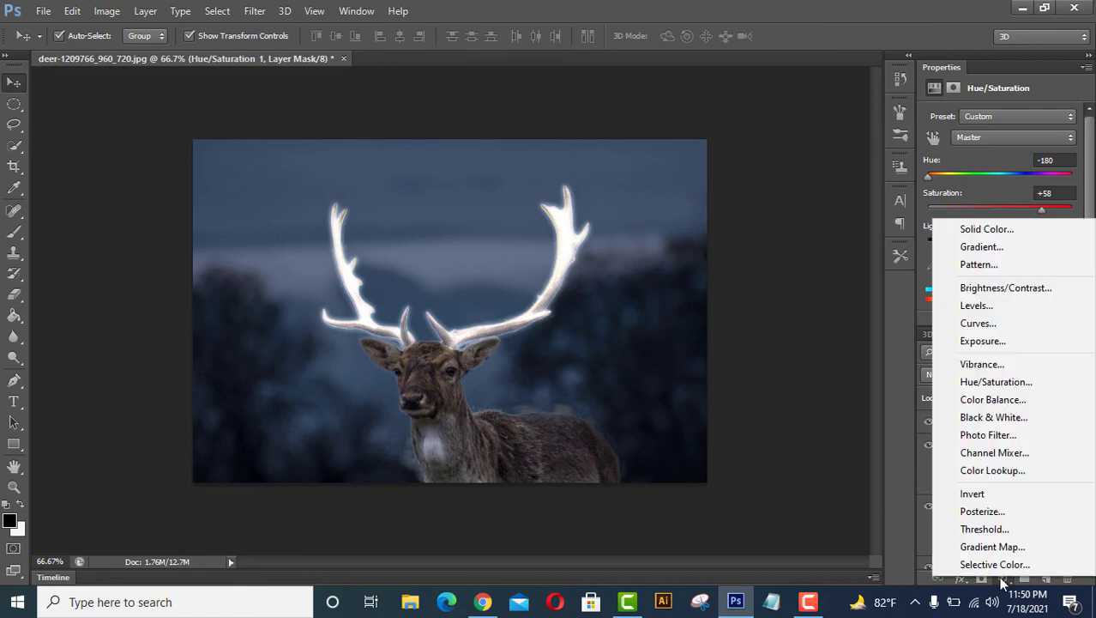
click(995, 323)
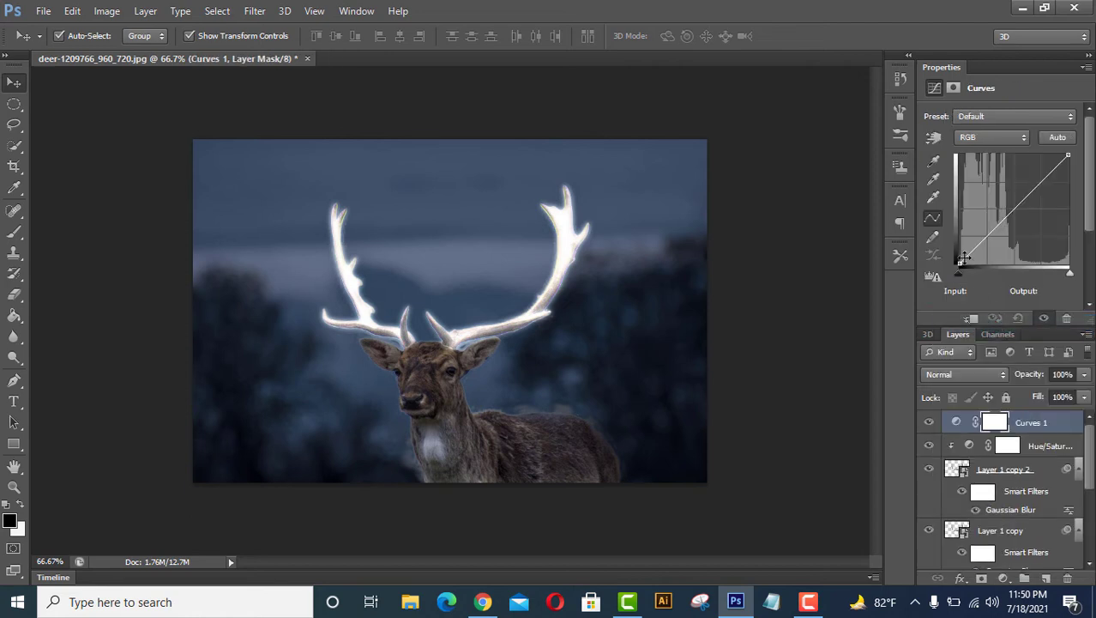
drag(980, 245, 984, 249)
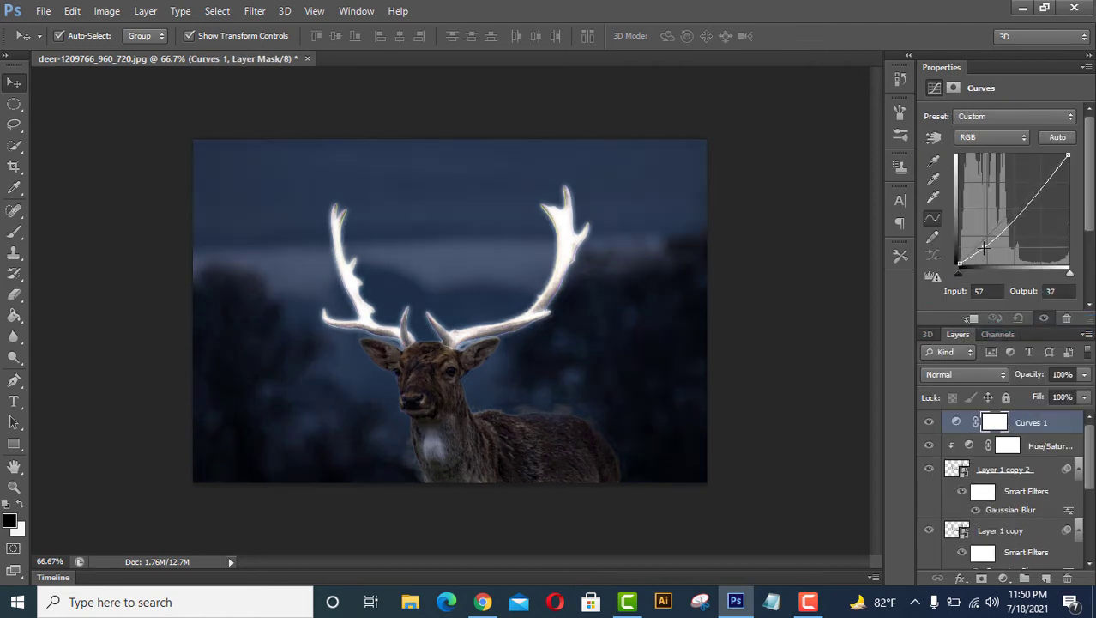
click(975, 319)
drag(988, 249, 989, 251)
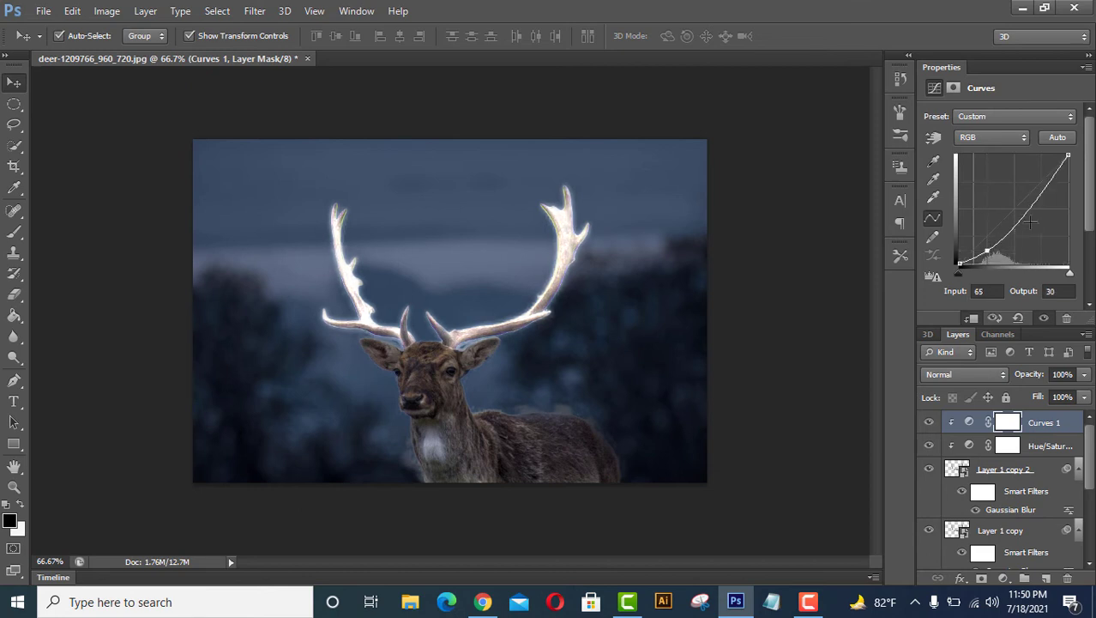
mouse_move(1036, 204)
mouse_down()
mouse_move(1029, 196)
mouse_move(1033, 207)
mouse_up()
drag(988, 253, 978, 255)
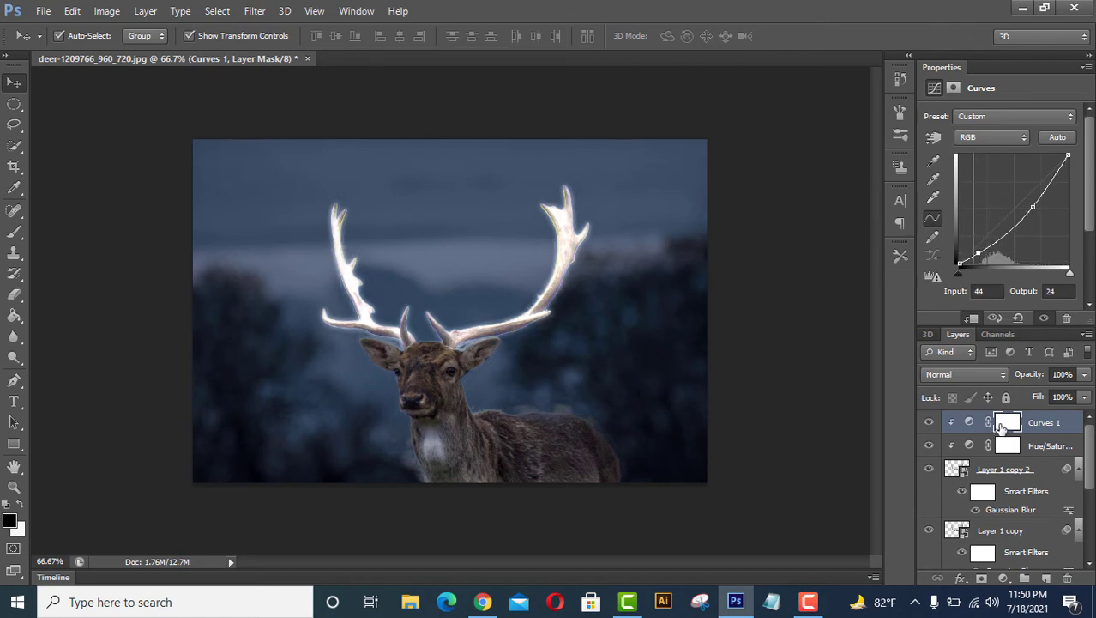
key(ctrl+j)
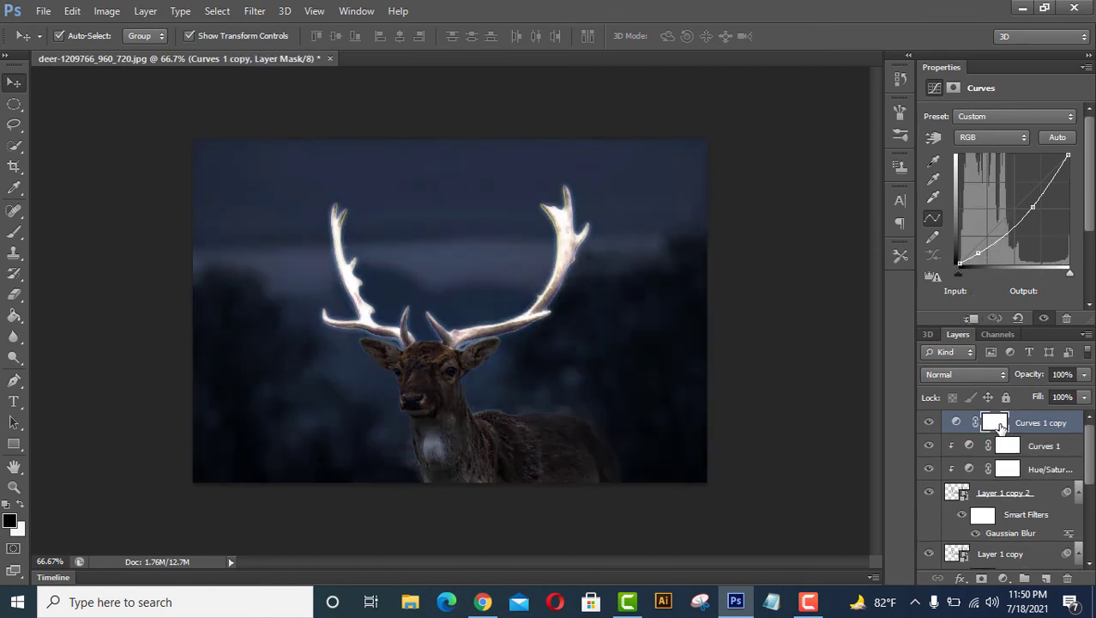
key(ctrl+z)
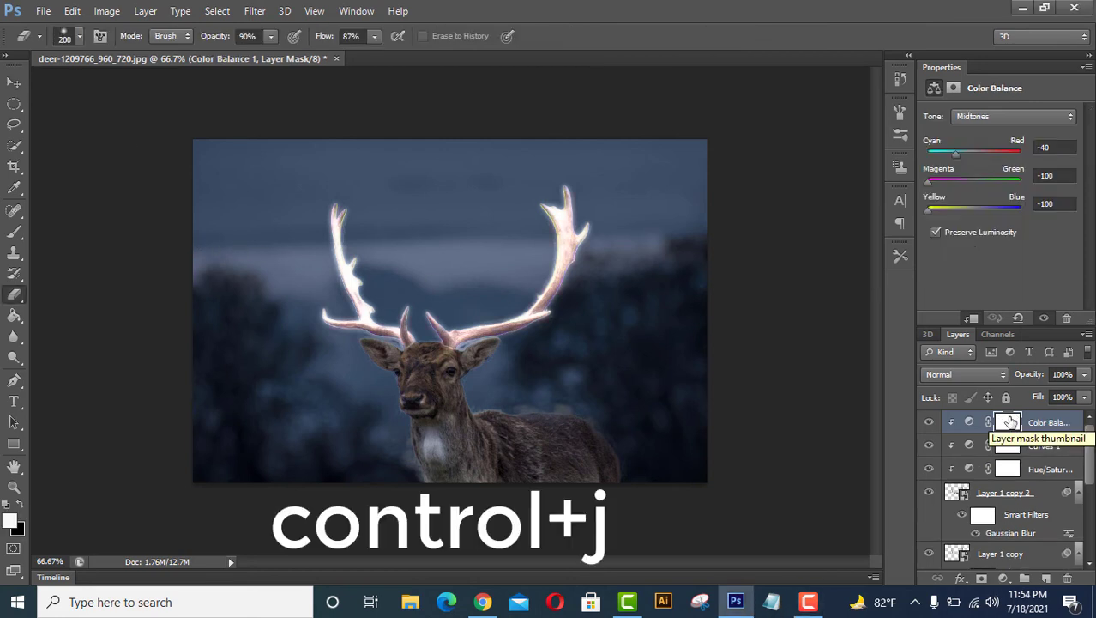
- Duplicate the Color Balance adjustment layer three times to tint the image red, undoing the extra fourth copy
key(ctrl+j)
key(ctrl+j)
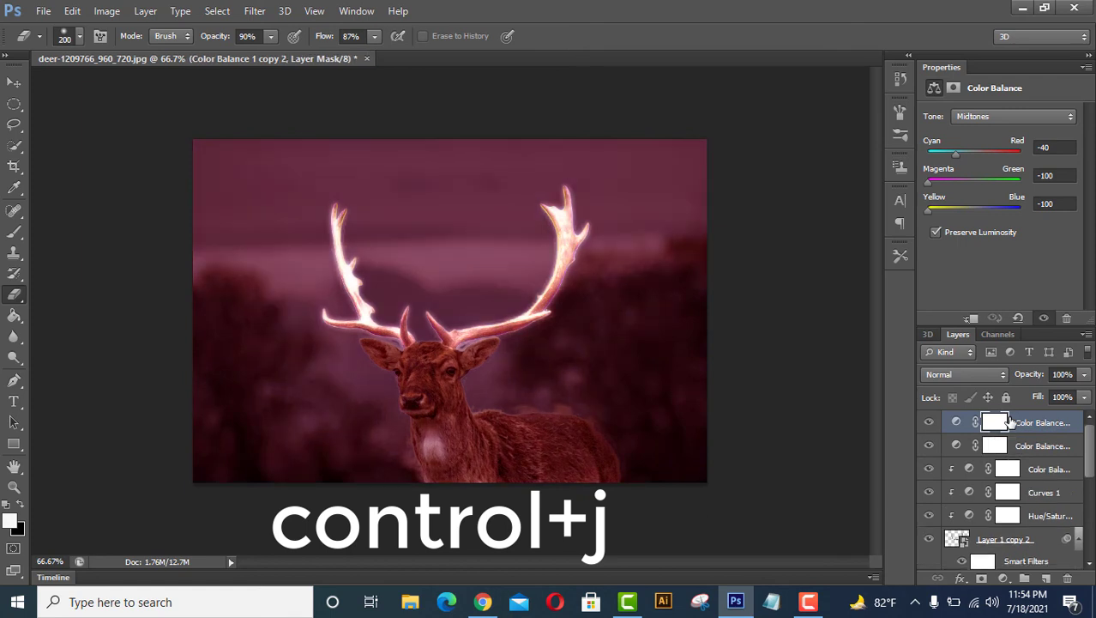
key(ctrl+j)
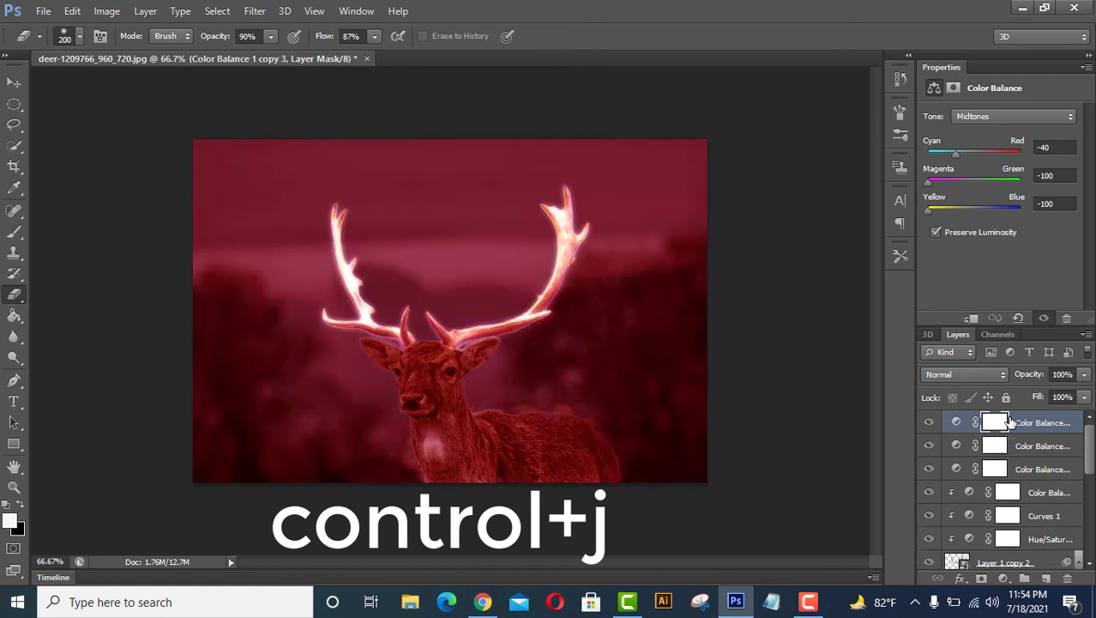
key(ctrl+j)
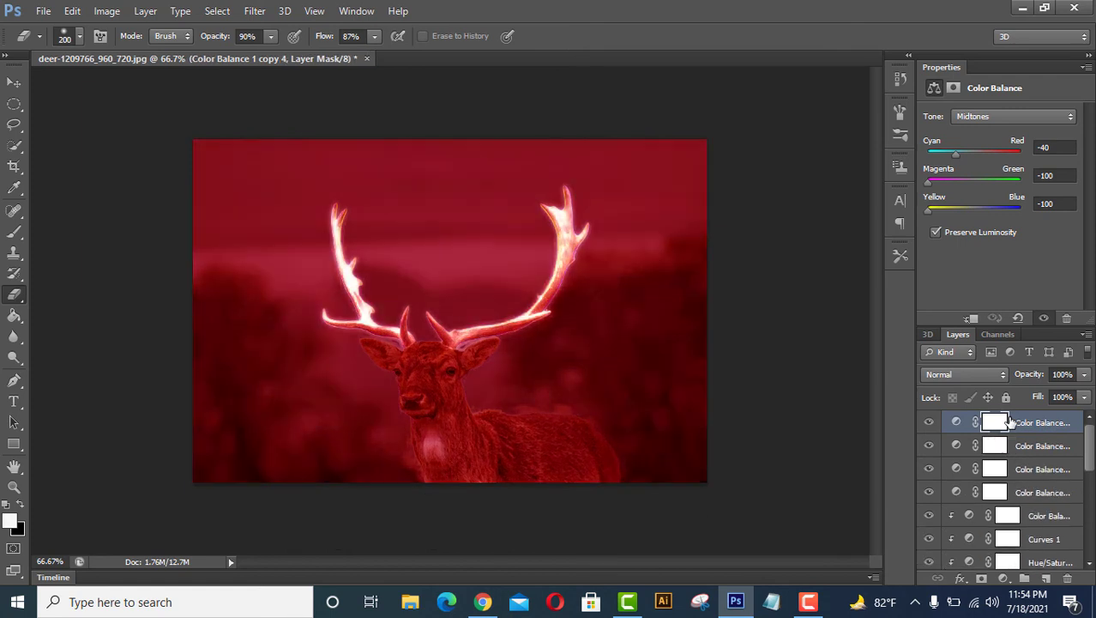
key(ctrl+z)
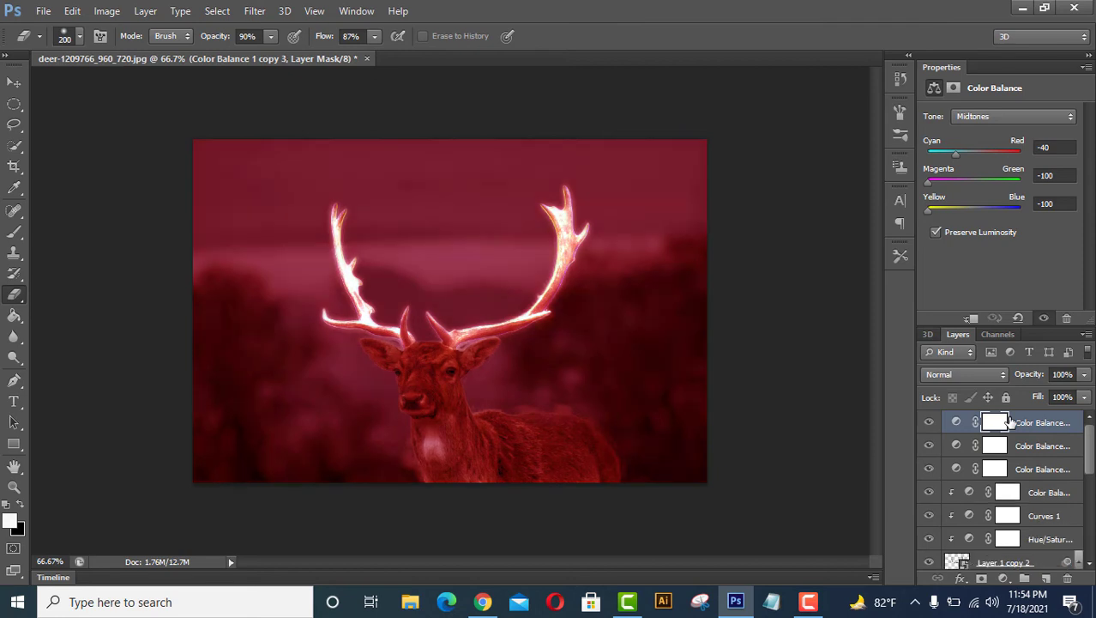
- Erase the mask of Color Balance 1 copy 3 over the background around the deer with the Eraser at 100% opacity and flow
click(16, 299)
click(57, 291)
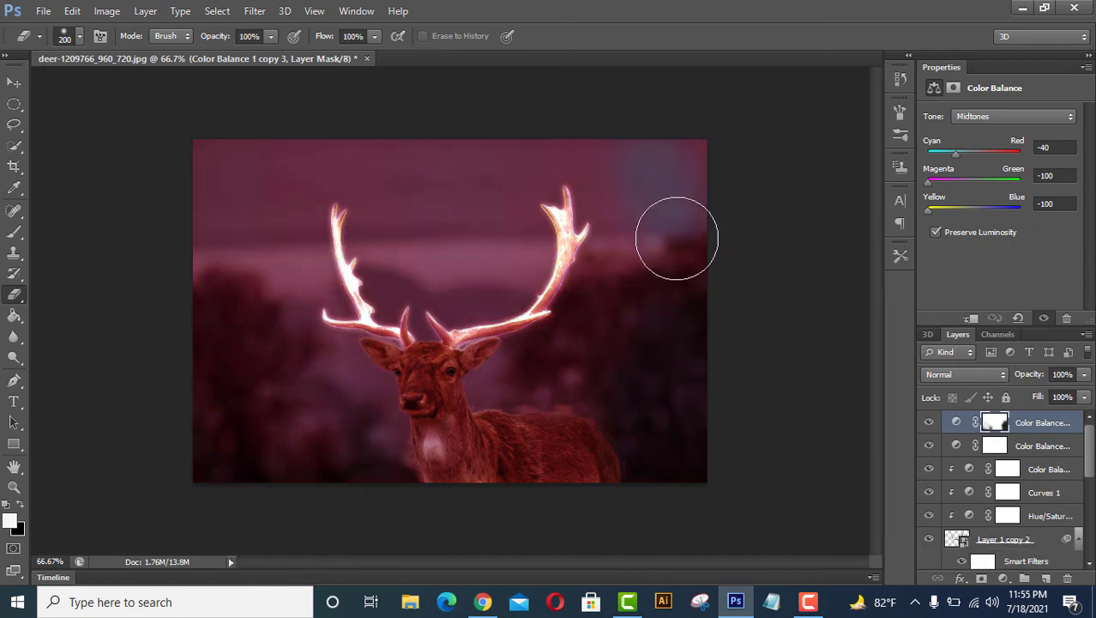
mouse_move(677, 239)
mouse_down()
mouse_move(690, 292)
mouse_move(672, 142)
mouse_move(686, 172)
mouse_move(683, 298)
mouse_move(613, 359)
mouse_move(582, 351)
mouse_move(608, 326)
mouse_move(624, 281)
mouse_move(689, 271)
mouse_move(739, 282)
mouse_up()
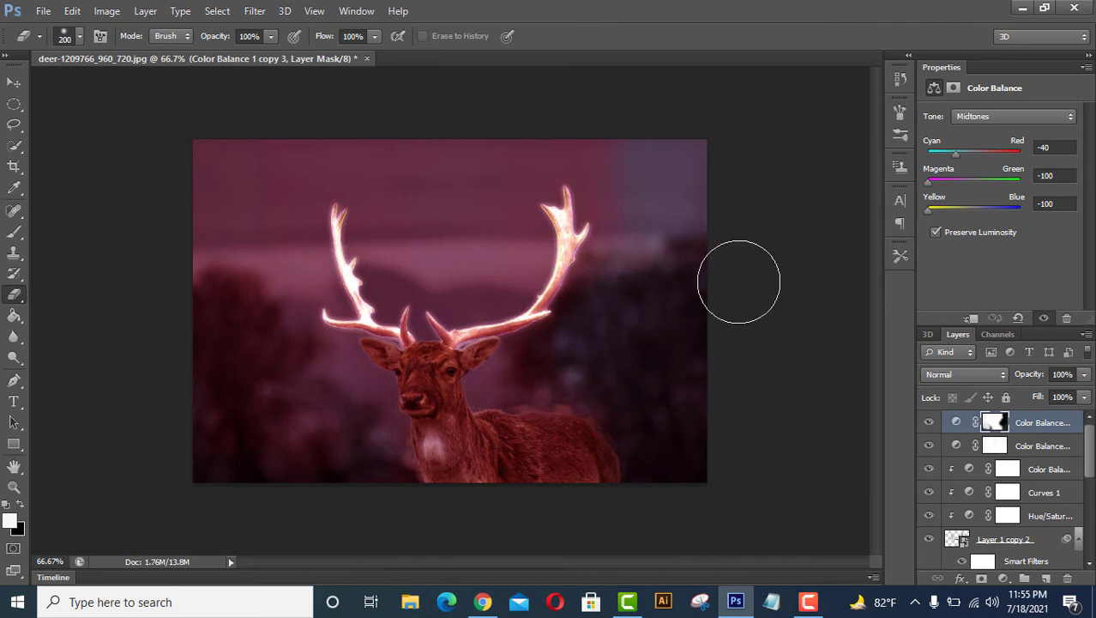
mouse_move(457, 280)
mouse_down()
mouse_move(470, 208)
mouse_move(488, 184)
mouse_move(499, 257)
mouse_move(408, 169)
mouse_move(312, 137)
mouse_move(267, 249)
mouse_up()
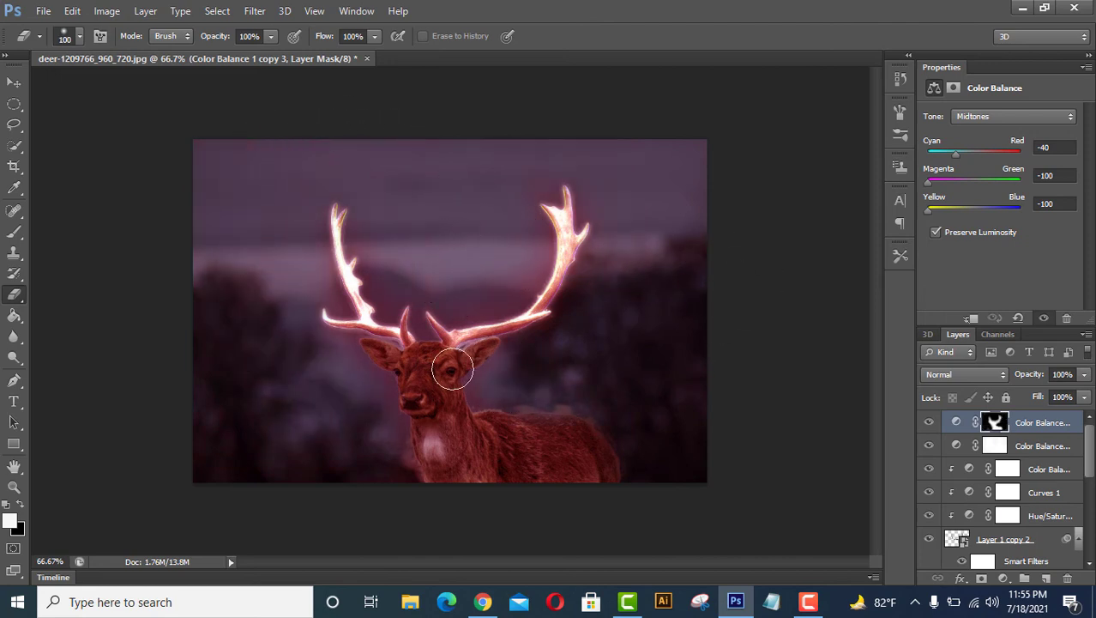
- Erase the red tint from the background on the Color Balance 1 copy mask, leaving a glow around the antlers and deer
click(1026, 452)
mouse_move(673, 242)
mouse_down()
mouse_move(683, 412)
mouse_move(688, 213)
mouse_move(663, 186)
mouse_move(592, 372)
mouse_up()
mouse_move(704, 468)
mouse_down()
mouse_move(708, 208)
mouse_move(633, 154)
mouse_move(712, 170)
mouse_move(563, 396)
mouse_move(531, 397)
mouse_move(631, 408)
mouse_move(487, 394)
mouse_move(604, 272)
mouse_move(624, 187)
mouse_move(427, 238)
mouse_move(369, 172)
mouse_move(175, 267)
mouse_move(231, 379)
mouse_move(293, 386)
mouse_move(250, 183)
mouse_move(286, 229)
mouse_move(250, 508)
mouse_move(194, 472)
mouse_move(193, 169)
mouse_move(269, 143)
mouse_move(271, 189)
mouse_move(350, 136)
mouse_move(449, 241)
mouse_move(385, 156)
mouse_move(495, 145)
mouse_up()
drag(510, 240, 487, 294)
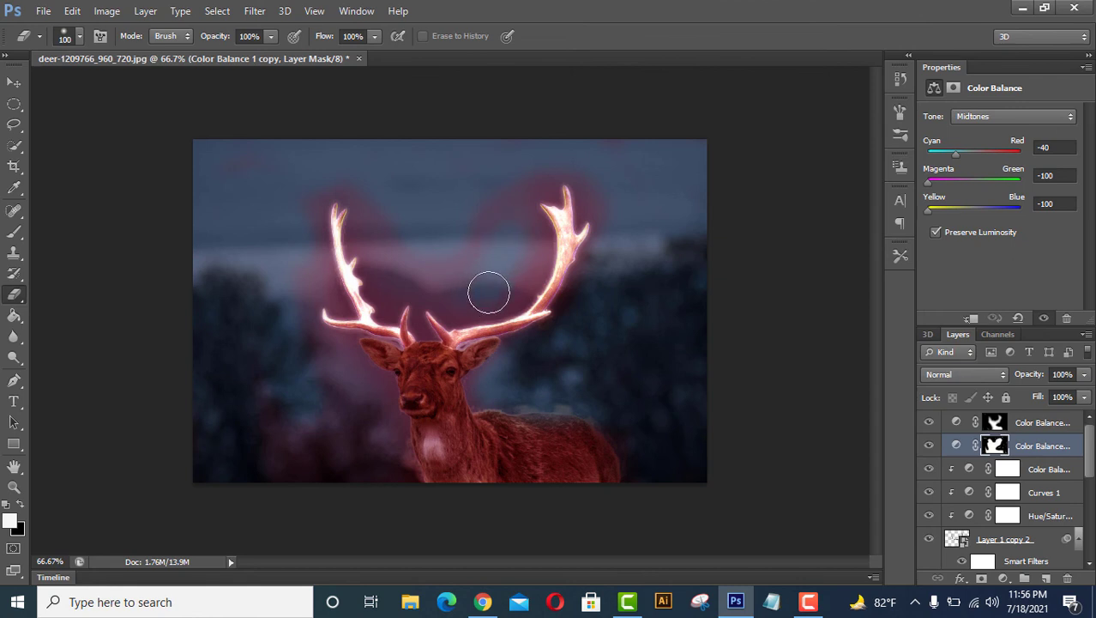
mouse_move(517, 204)
mouse_down()
mouse_move(440, 264)
mouse_move(379, 210)
mouse_up()
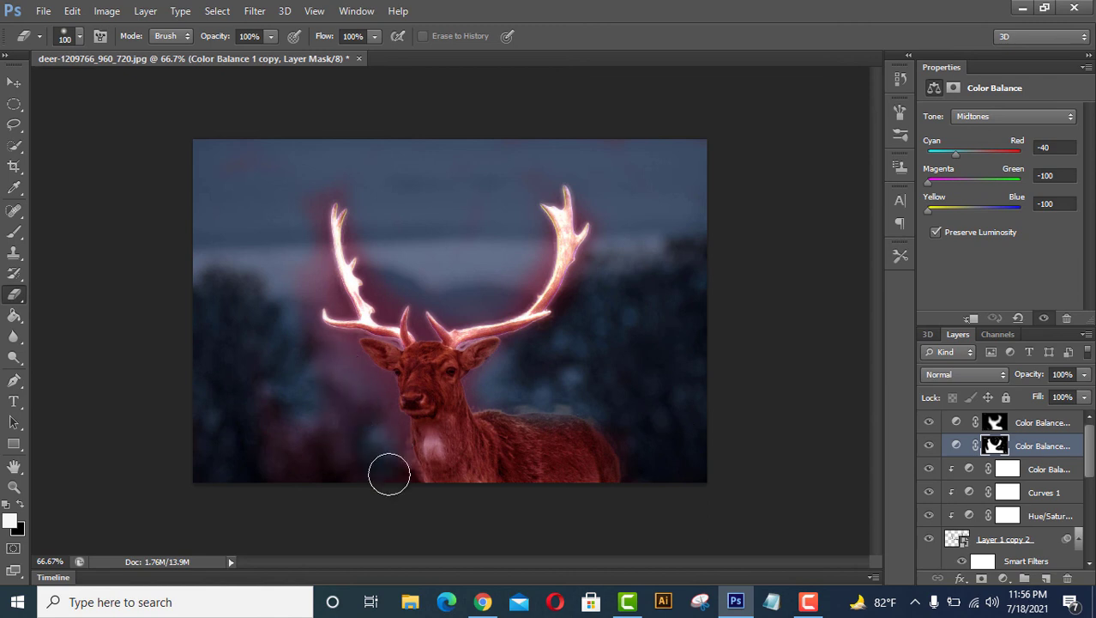
drag(343, 444, 322, 366)
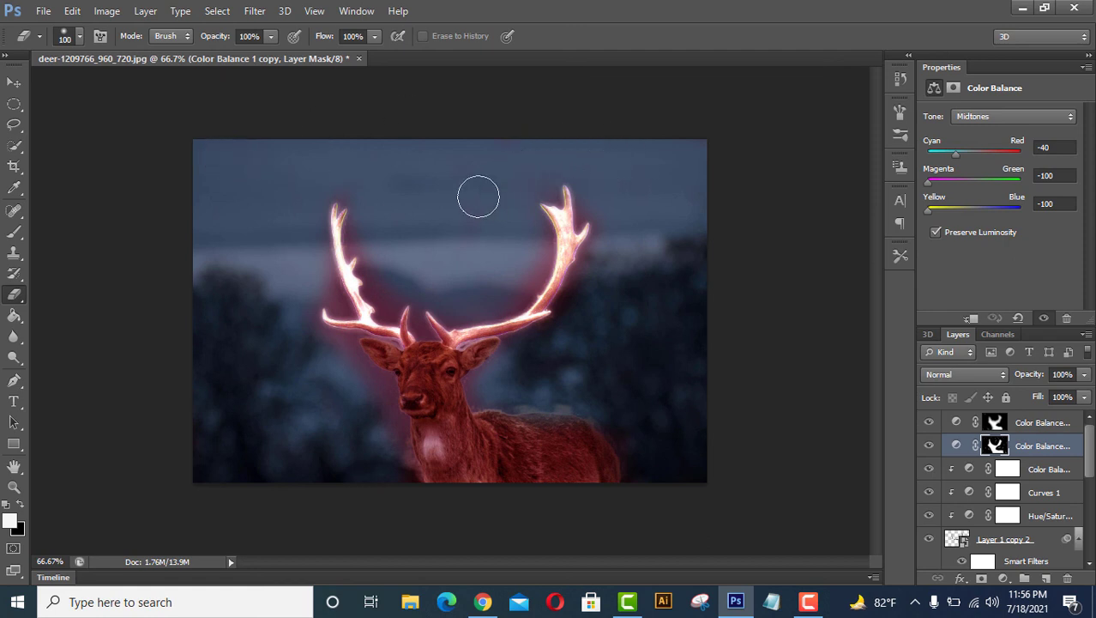
- Set the Eraser flow to 34% and soften the red tint on the Color Balance 1 copy mask around the antlers and over the deer
key(ctrl+plus)
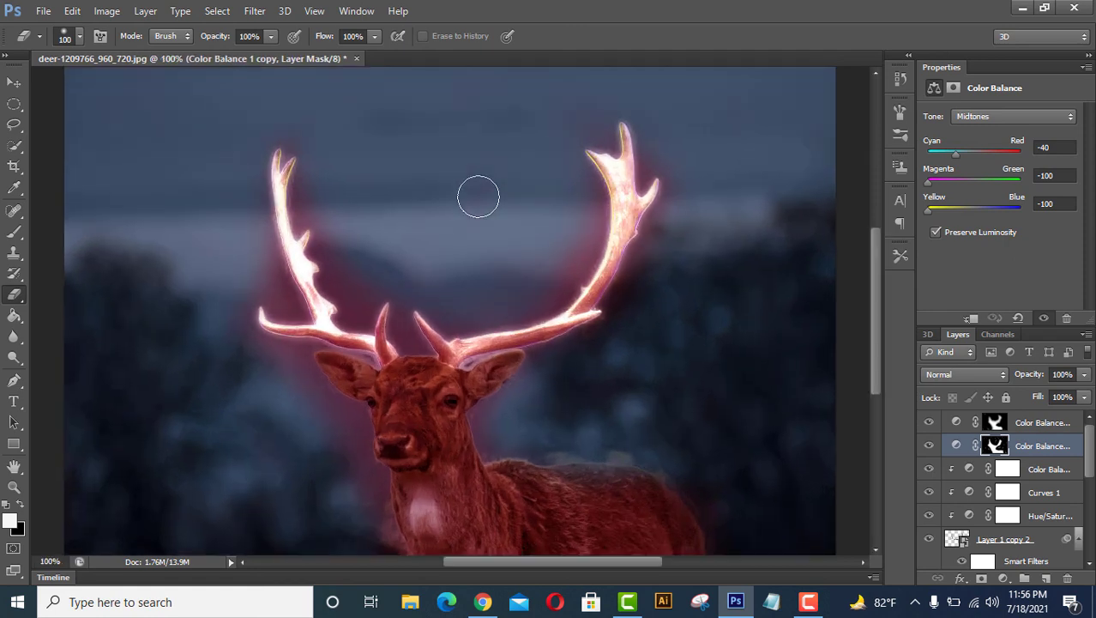
click(376, 37)
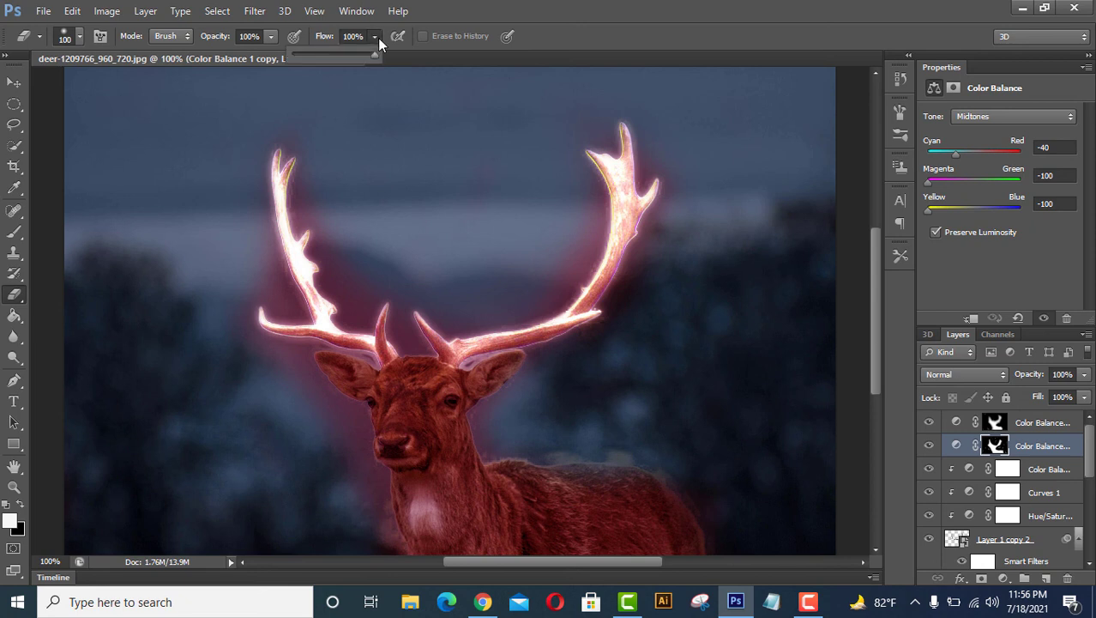
click(321, 55)
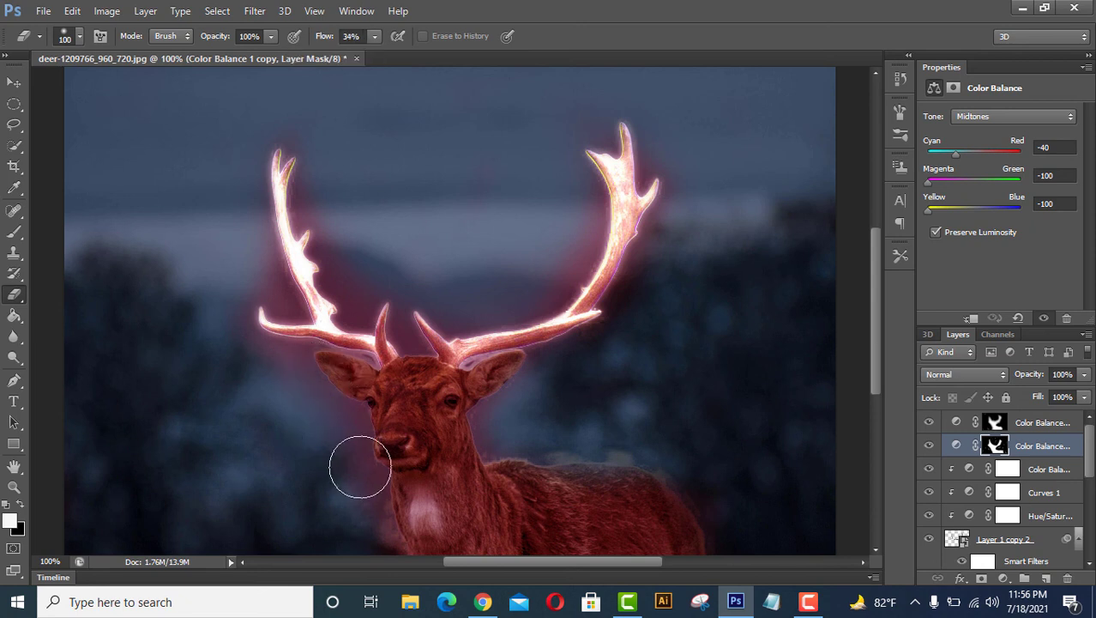
mouse_move(309, 356)
mouse_down()
mouse_move(218, 198)
mouse_move(340, 247)
mouse_move(367, 306)
mouse_move(339, 235)
mouse_move(605, 176)
mouse_move(554, 286)
mouse_move(558, 386)
mouse_move(591, 403)
mouse_up()
key(ctrl+minus)
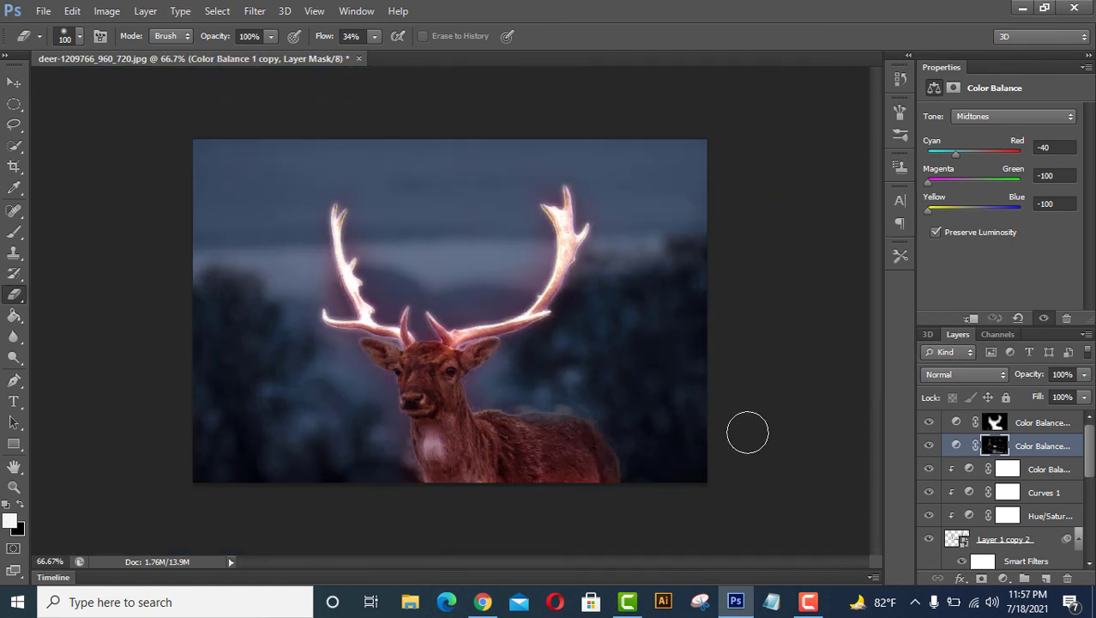
- Export the image with Save for Web as a 960 x 640 px PNG-24 file named deer
click(45, 12)
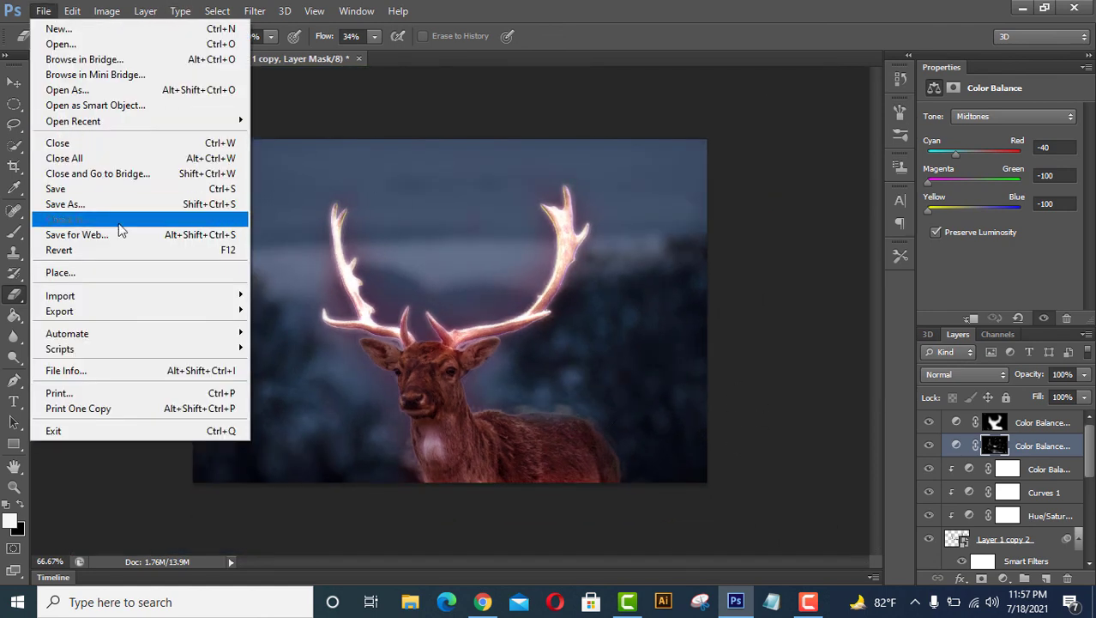
click(118, 237)
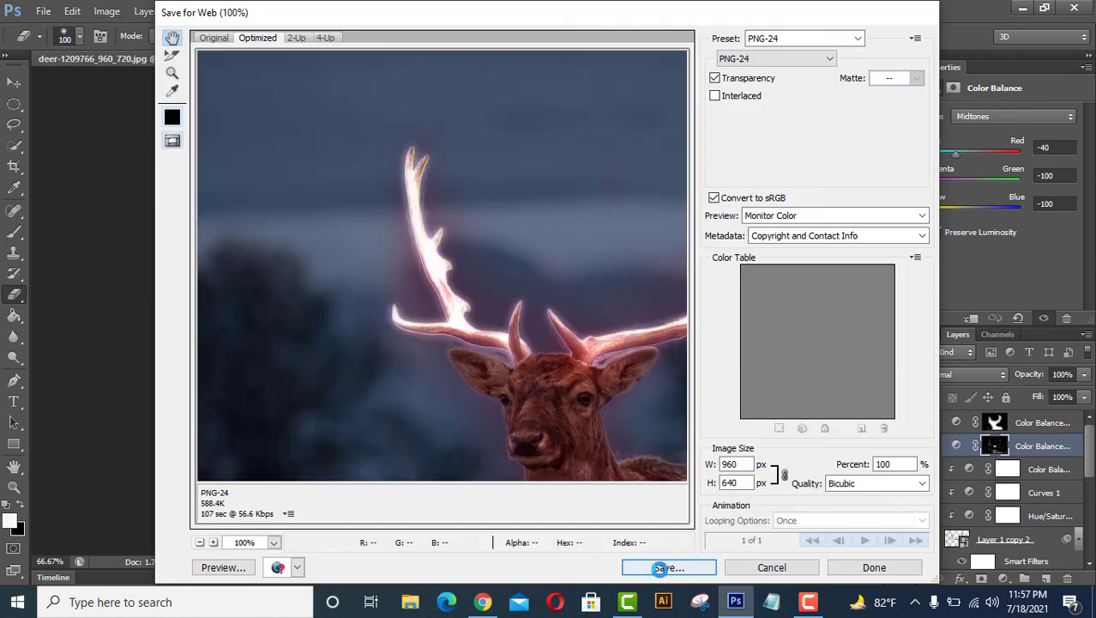
click(660, 567)
text(deer)
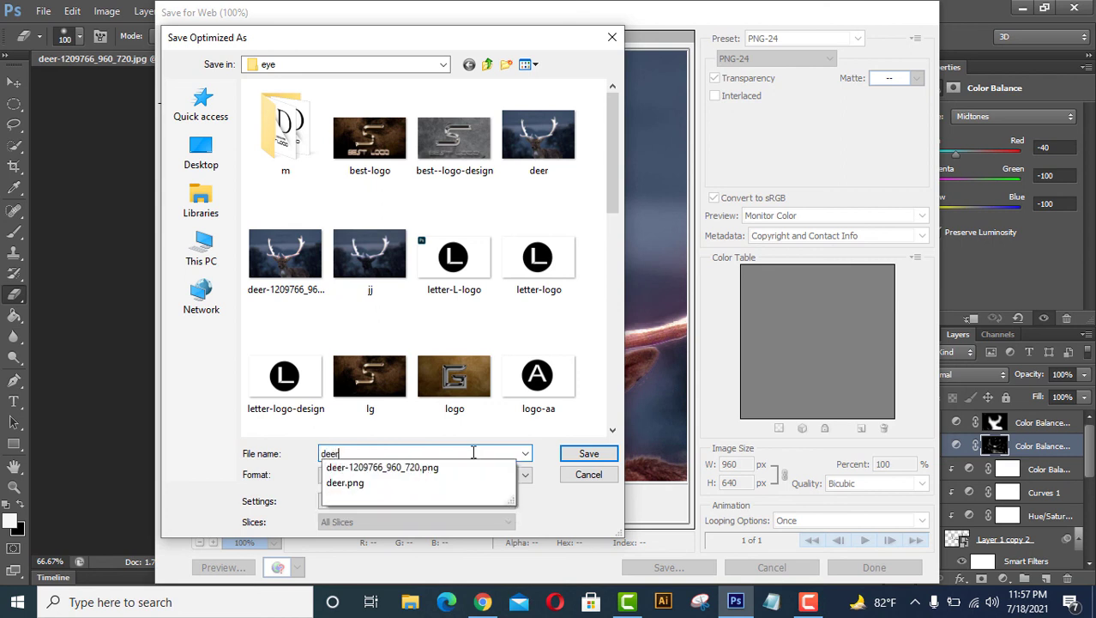
key(Return)
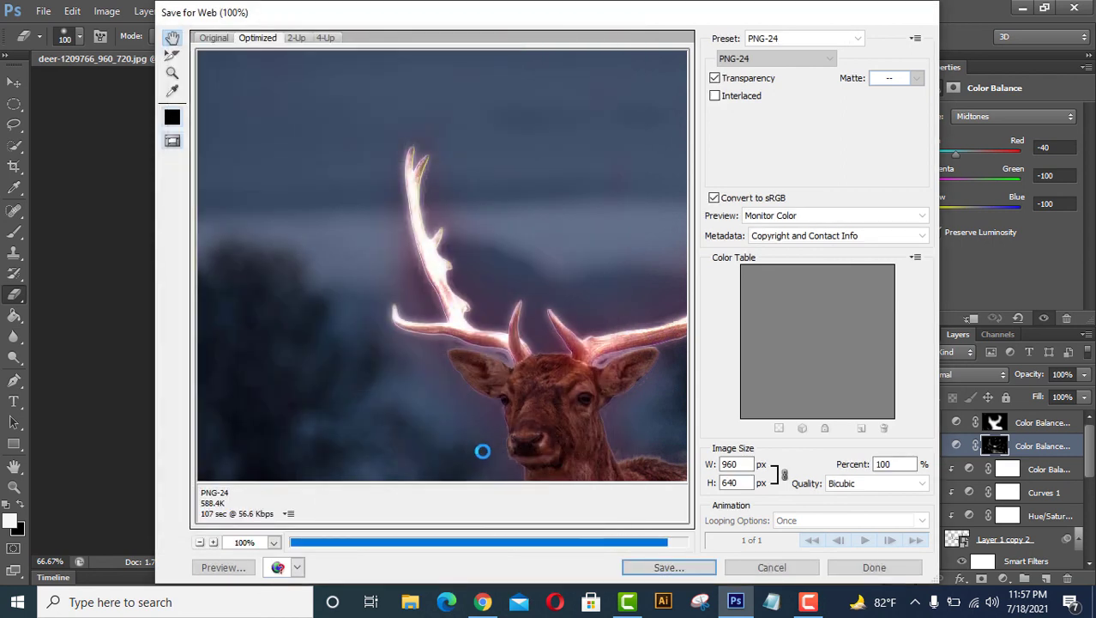